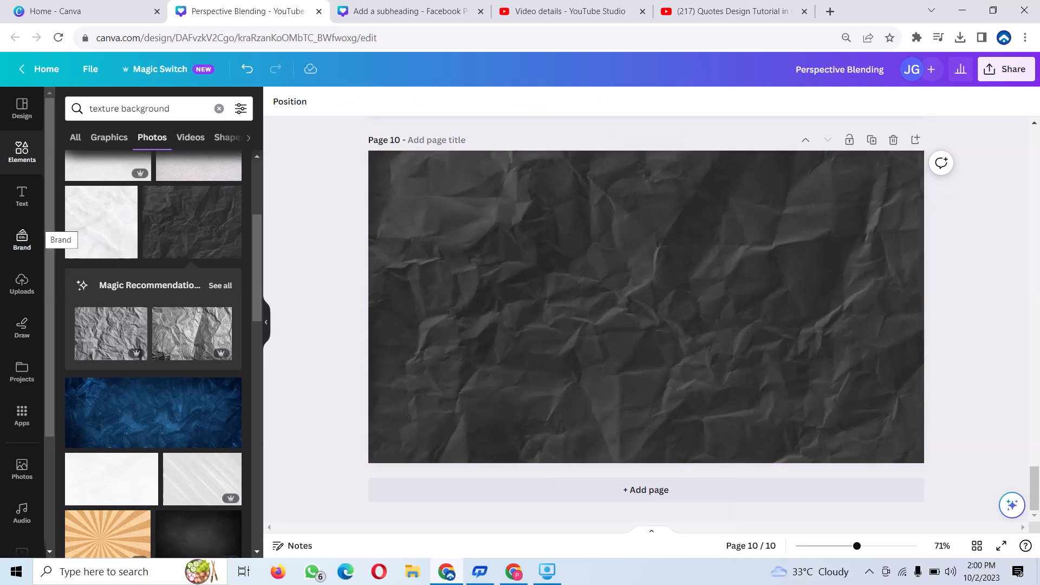
pyautogui.click(21, 196)
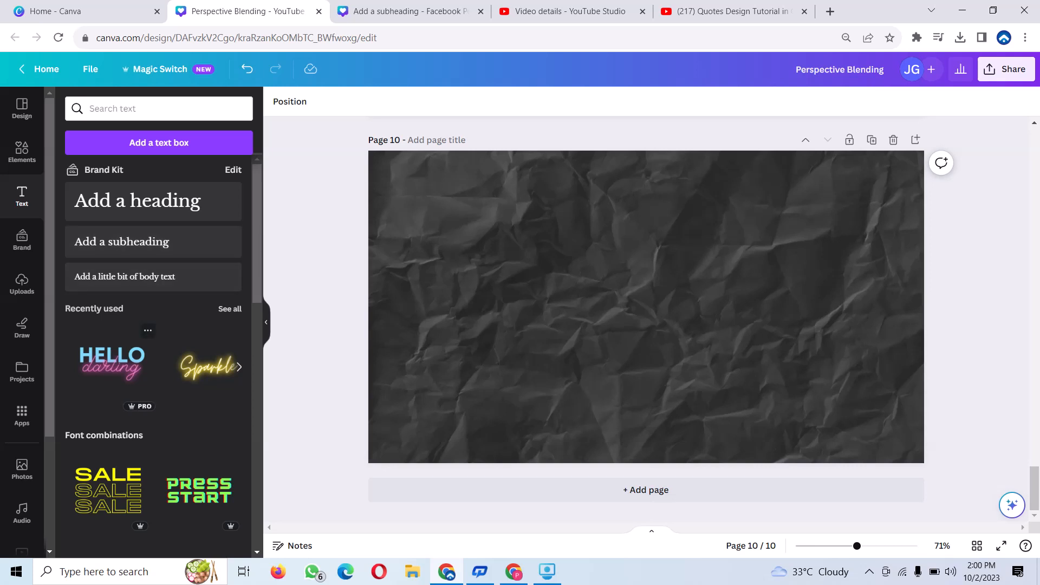
pyautogui.click(112, 362)
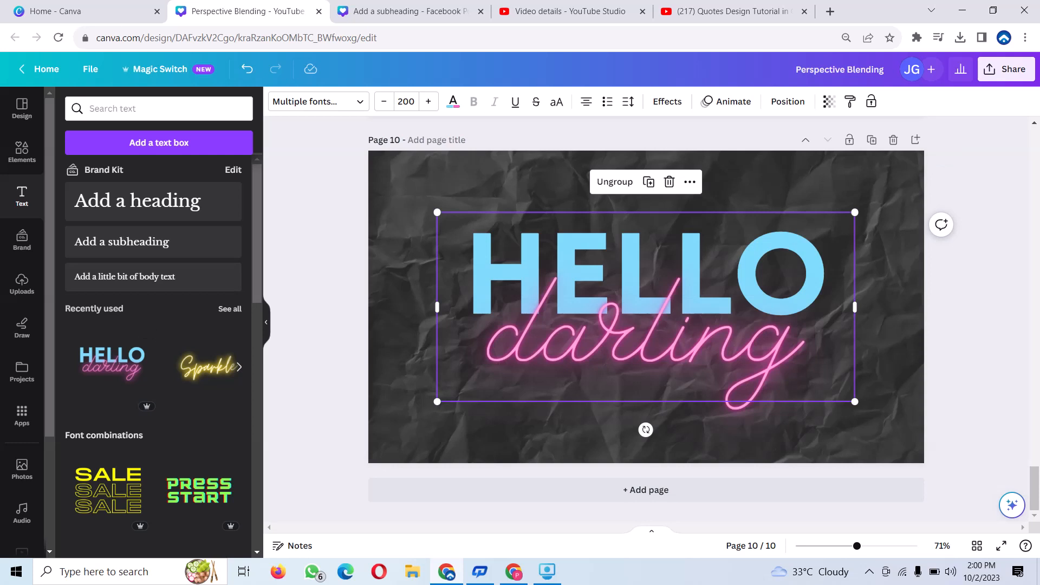
pyautogui.click(704, 273)
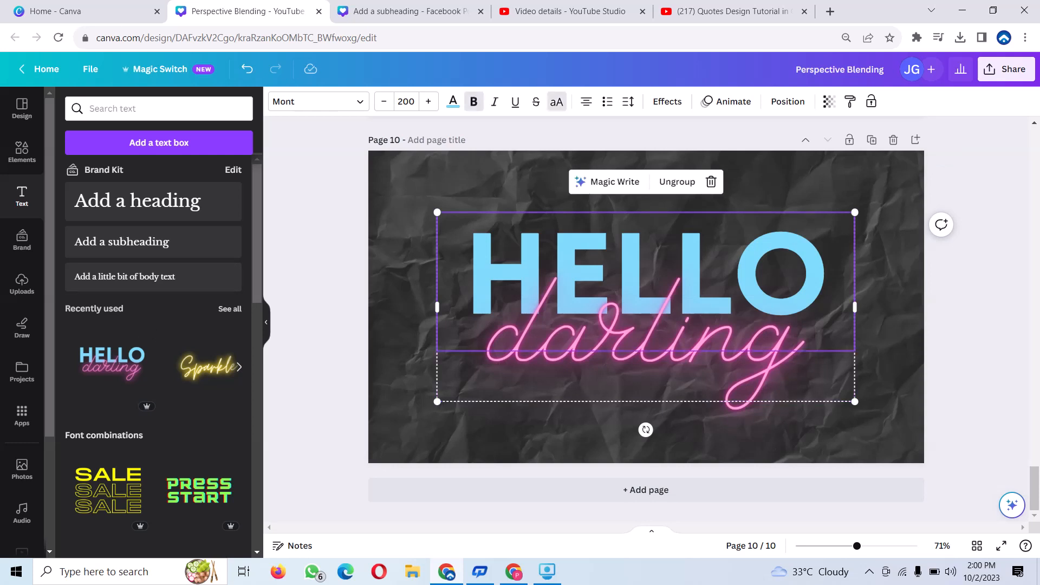
pyautogui.press('Delete')
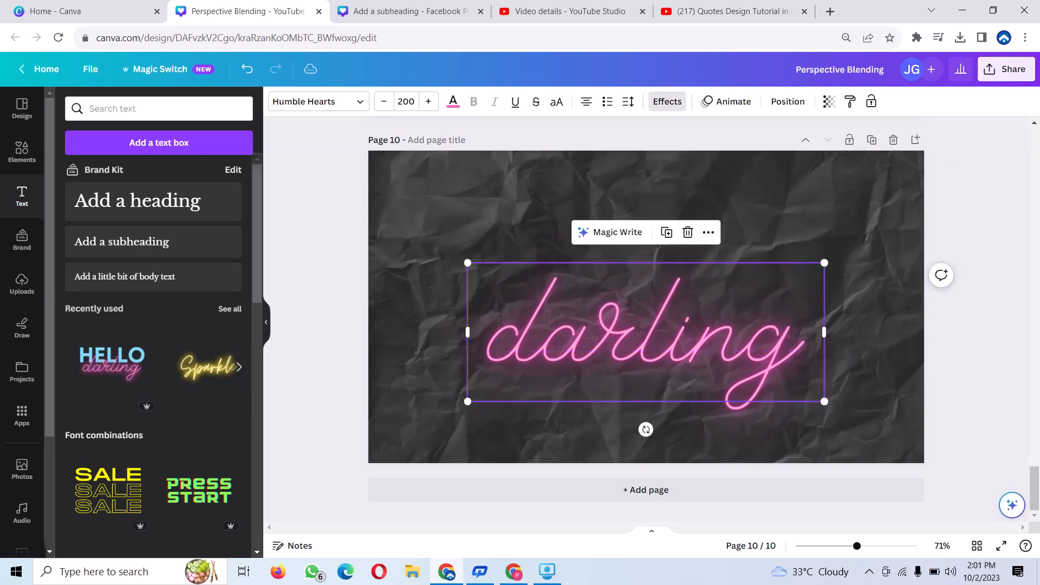
pyautogui.click(802, 332)
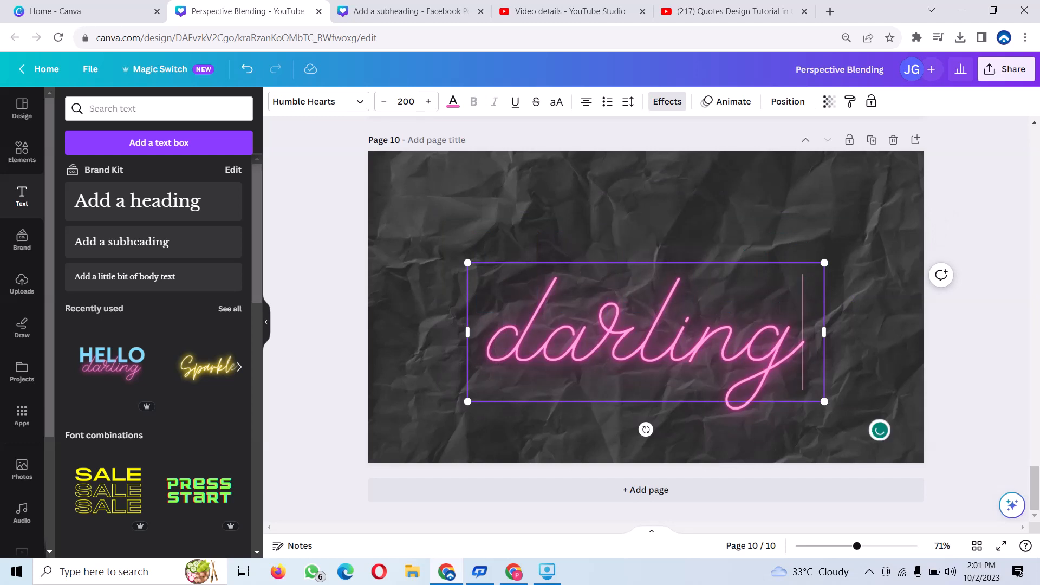
pyautogui.click(675, 332)
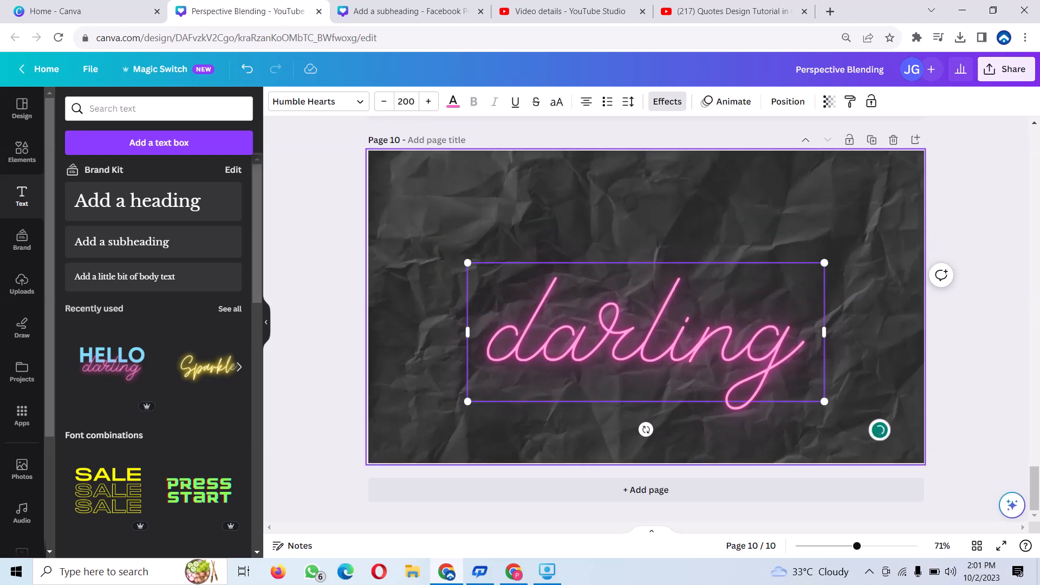
pyautogui.click(867, 233)
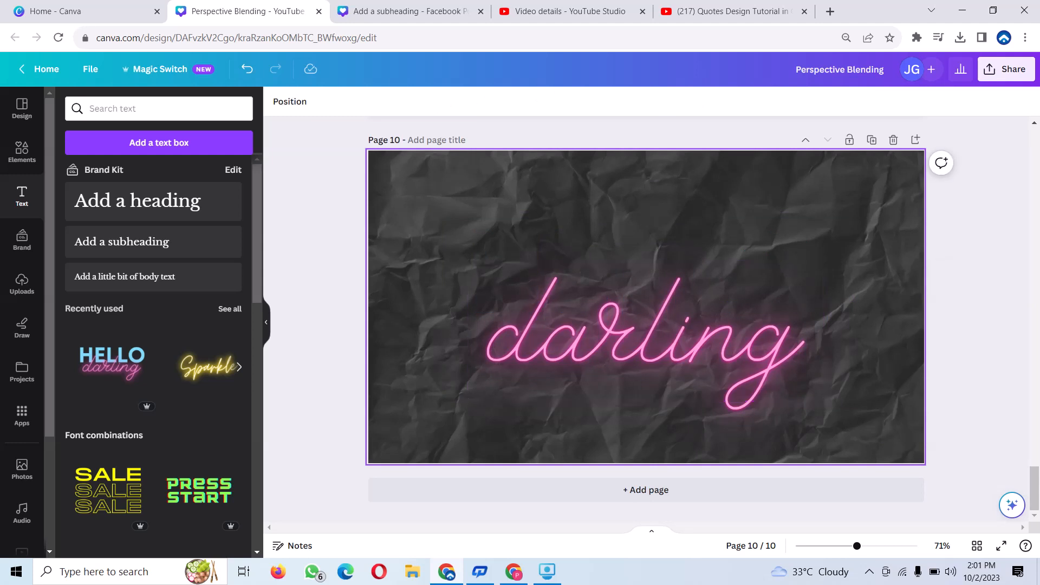
pyautogui.click(646, 332)
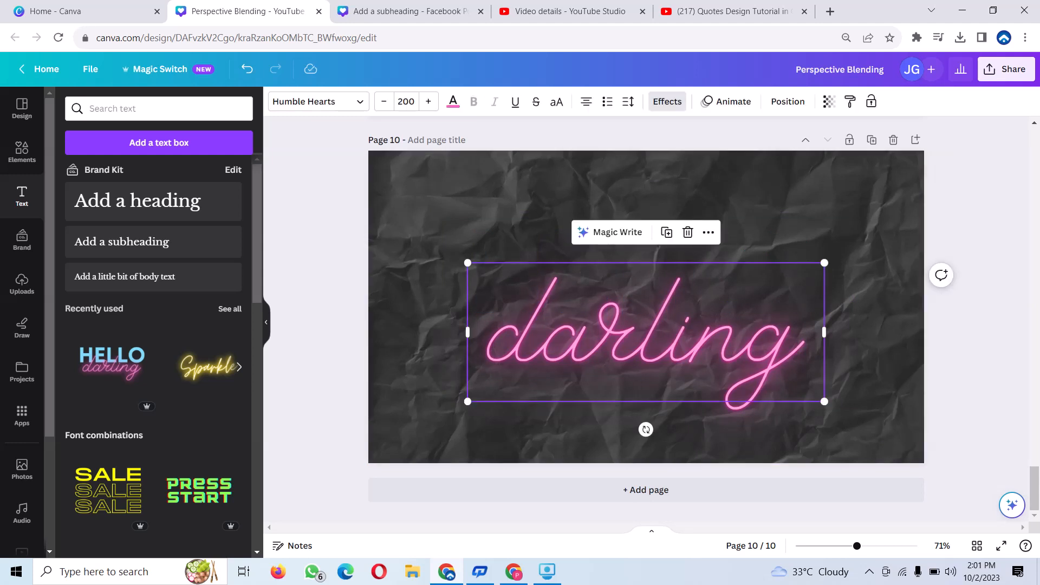
pyautogui.click(687, 232)
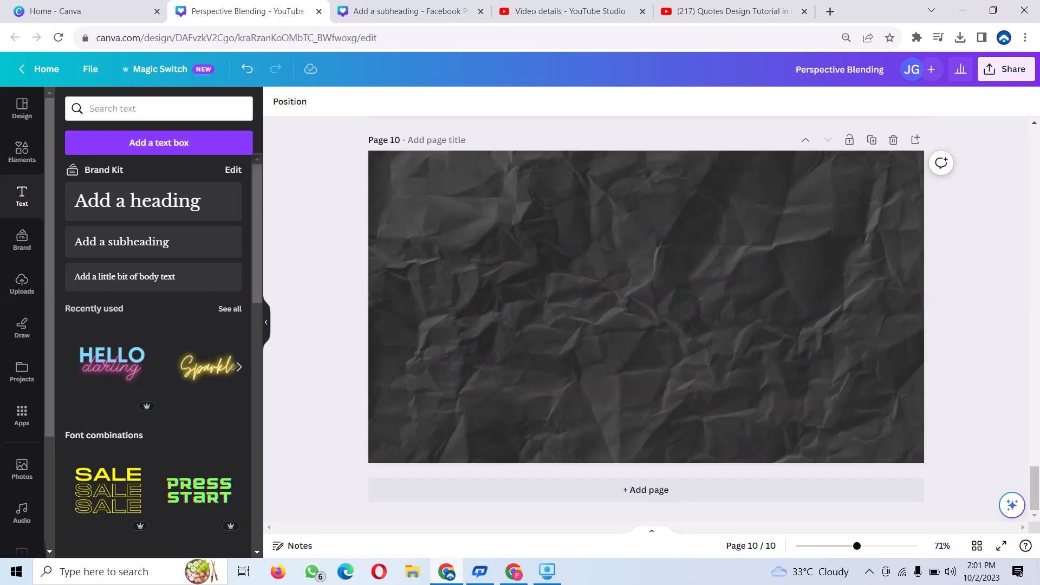
# - Add a heading to page 10 and replace its placeholder text with KEEP
pyautogui.click(138, 201)
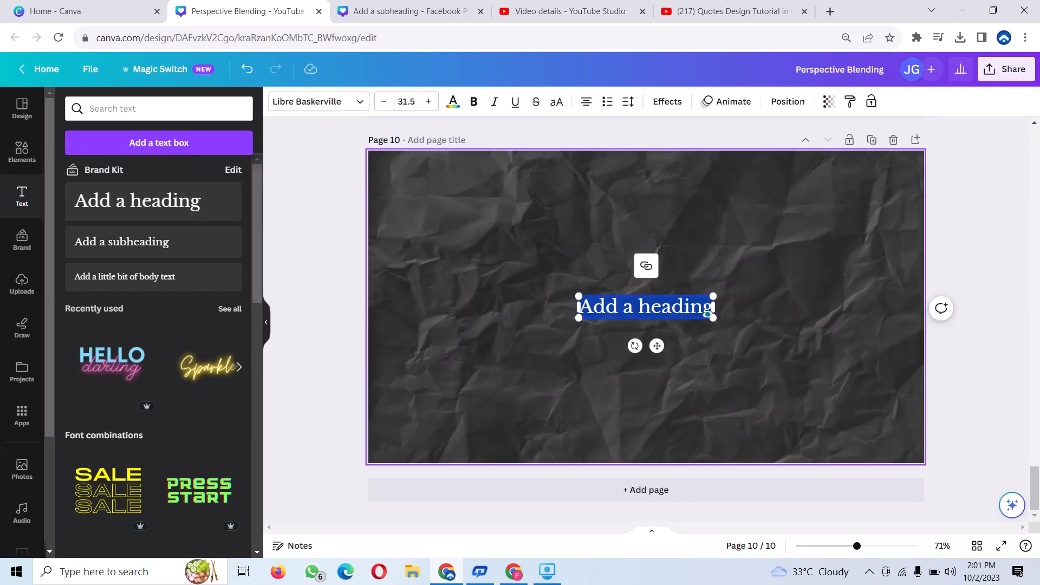
pyautogui.press('BackSpace')
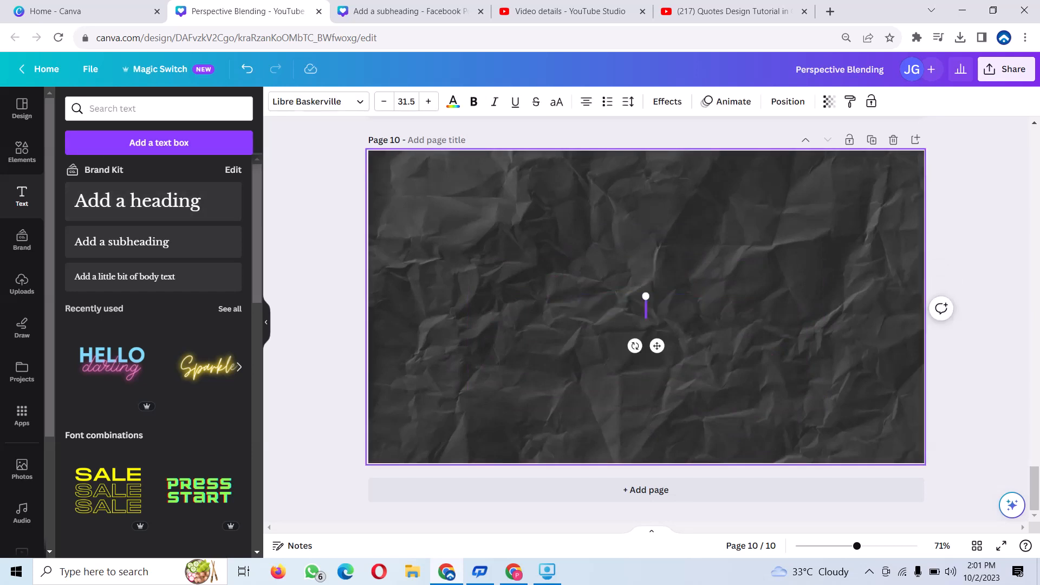
pyautogui.write('KEEP')
pyautogui.scroll(1, 646, 319)
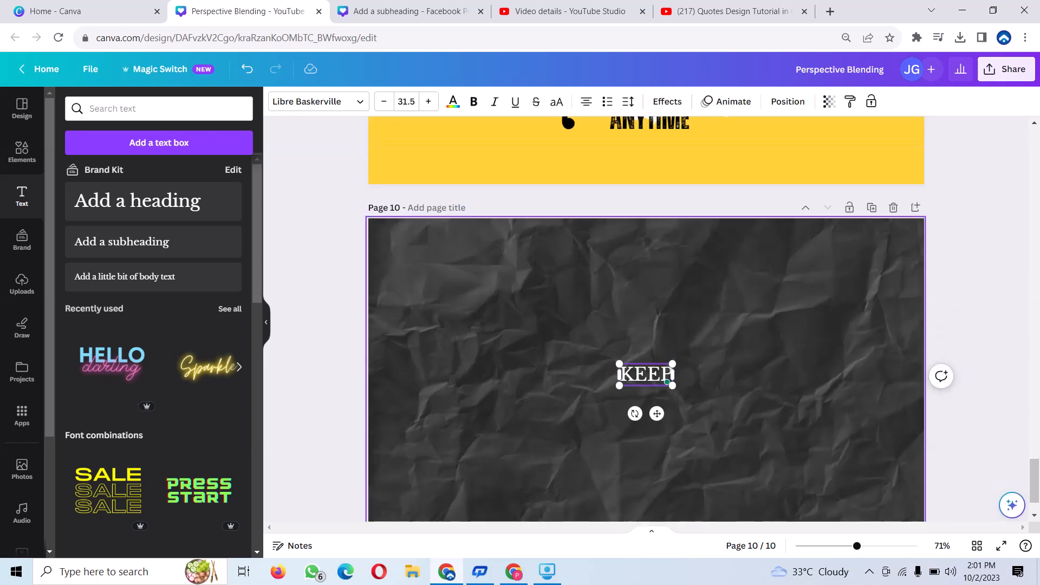
pyautogui.scroll(-1, 647, 318)
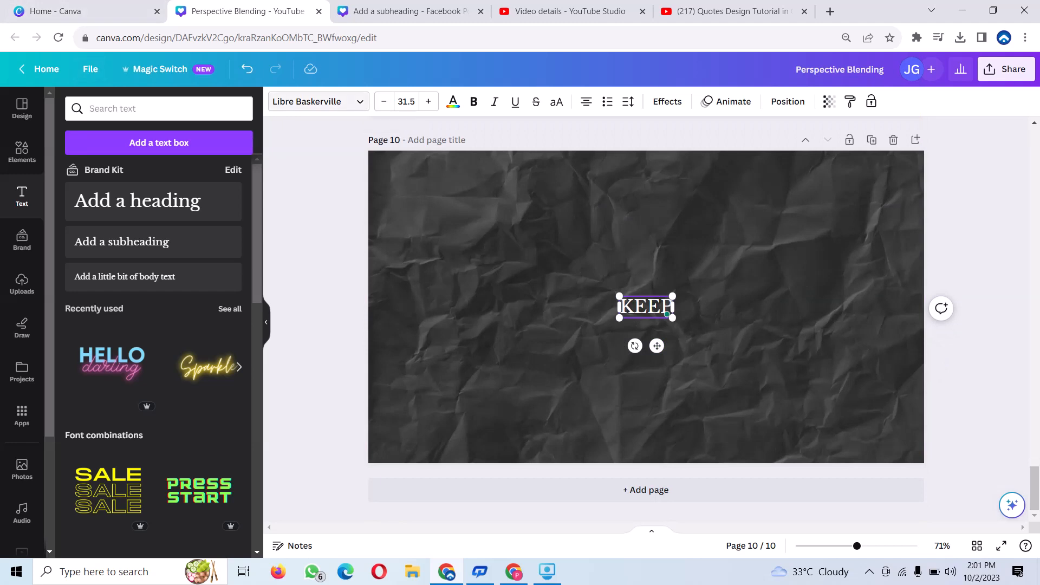
# - Set the font of the KEEP heading to League Spartan
pyautogui.click(318, 102)
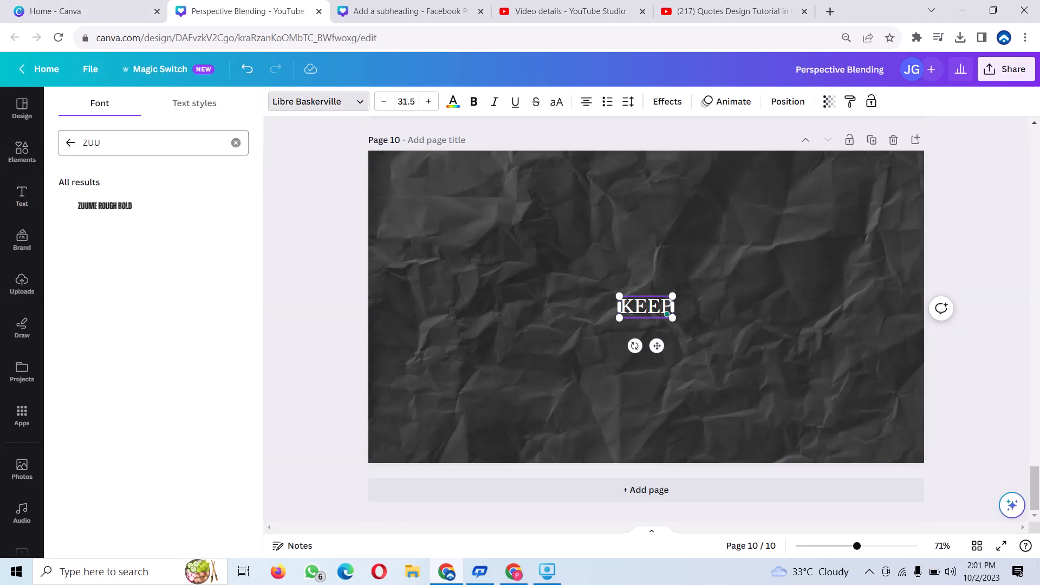
pyautogui.click(236, 143)
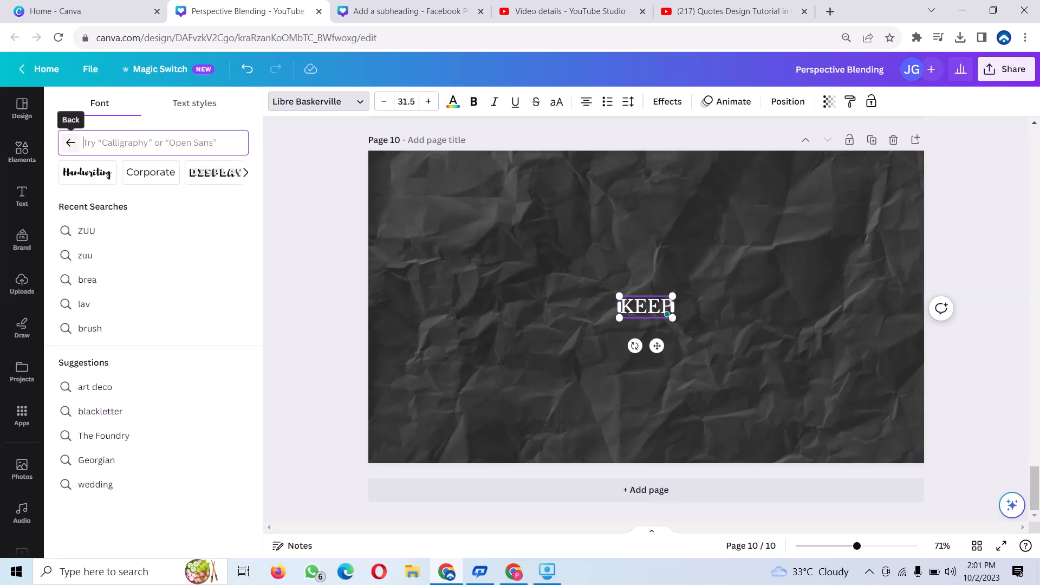
pyautogui.click(70, 142)
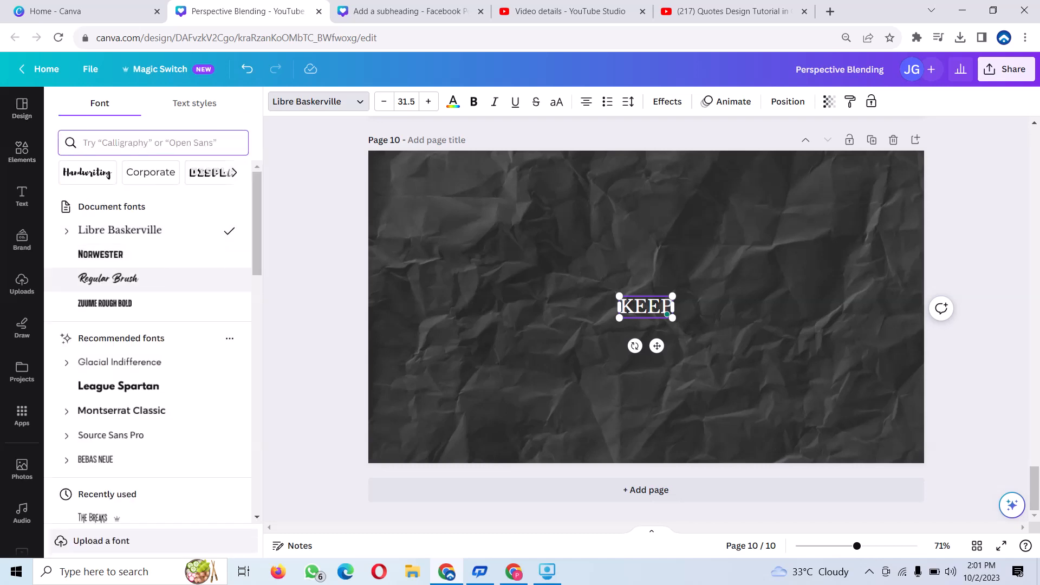
pyautogui.scroll(-1, 146, 320)
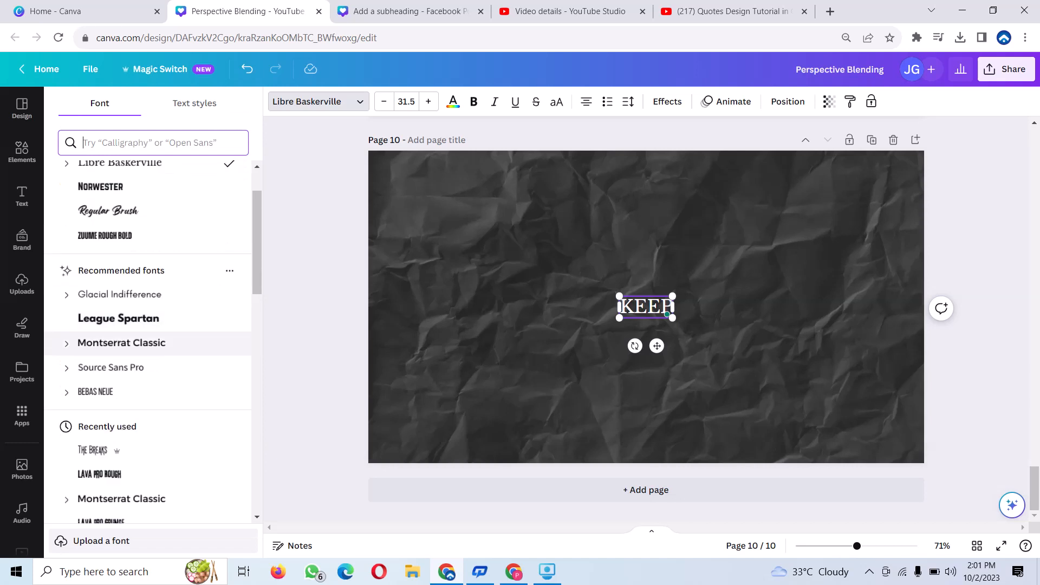
pyautogui.click(119, 318)
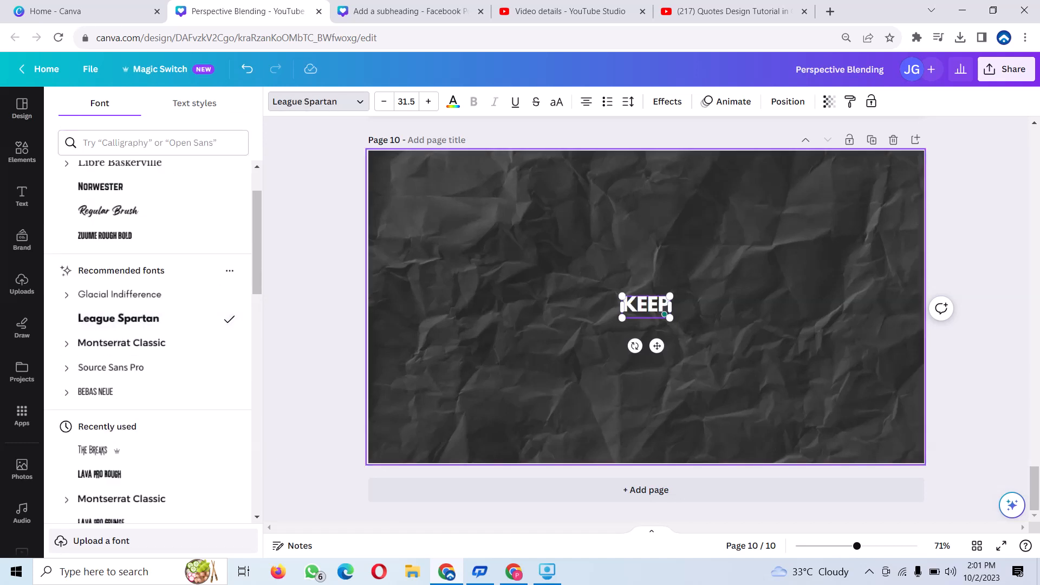
# - Enlarge the KEEP heading and place it horizontally near the centre, in the upper half of the page
pyautogui.moveTo(669, 296); pyautogui.dragTo(794, 240)
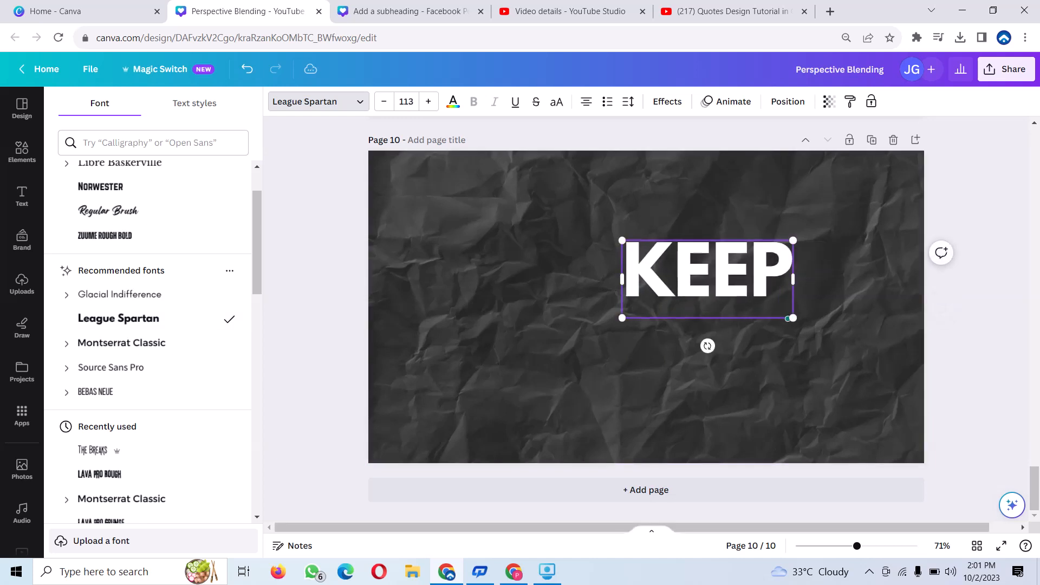
pyautogui.hotkey('ctrl', 'a')
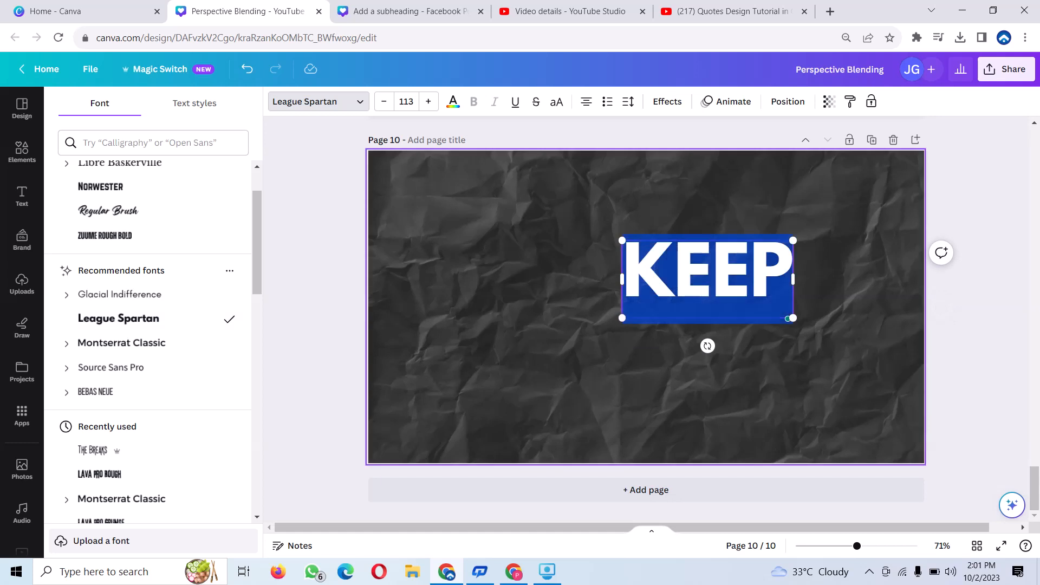
pyautogui.press('Escape')
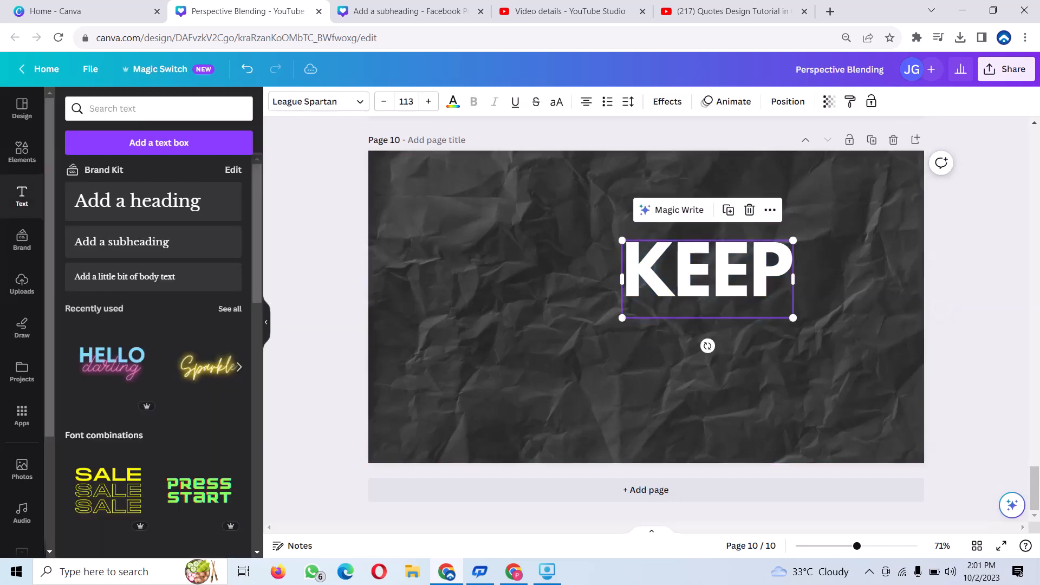
pyautogui.moveTo(622, 318); pyautogui.dragTo(530, 360)
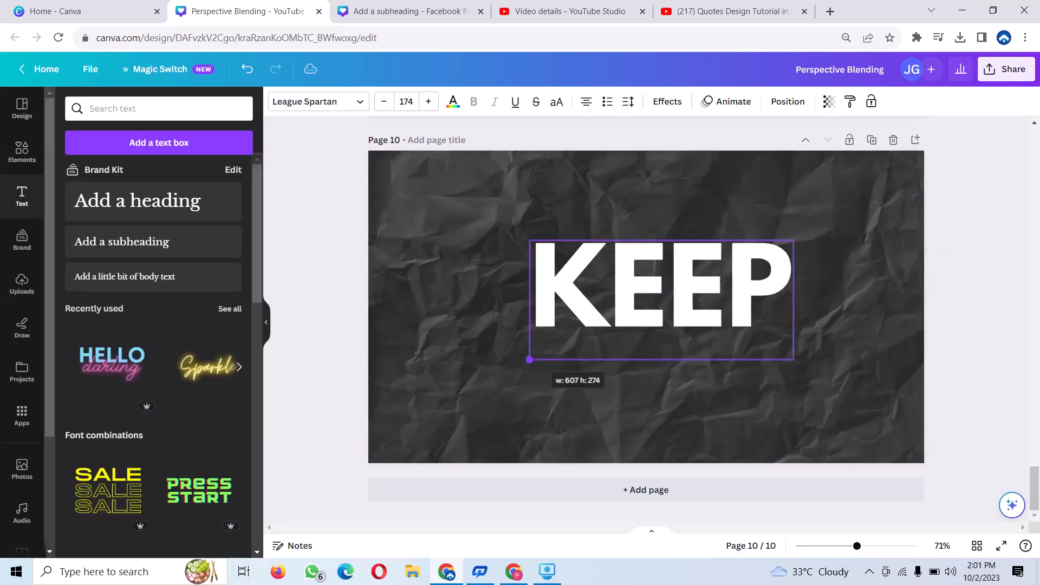
pyautogui.moveTo(623, 304); pyautogui.dragTo(595, 289)
pyautogui.click(613, 380)
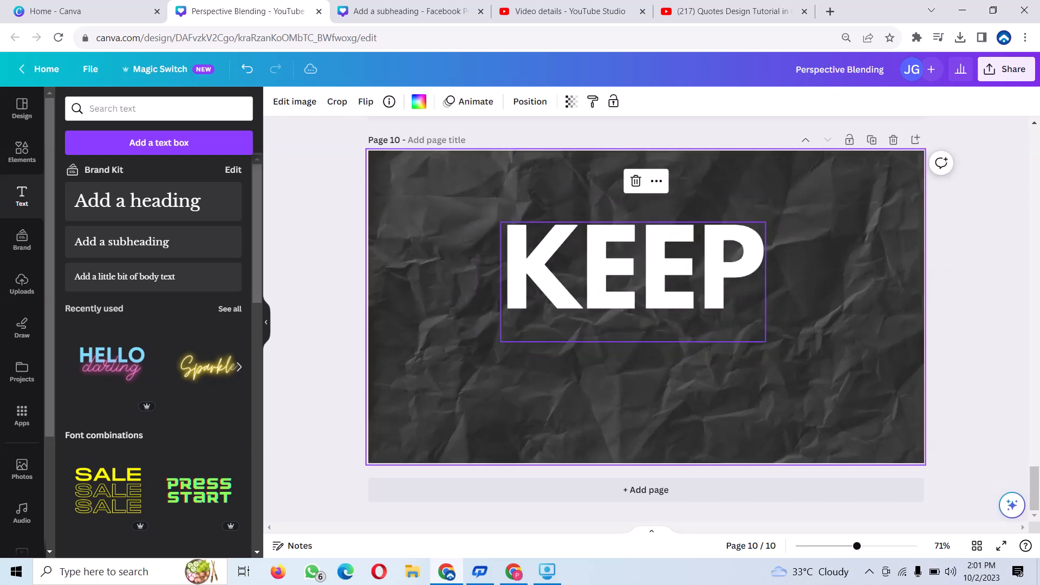
pyautogui.click(602, 296)
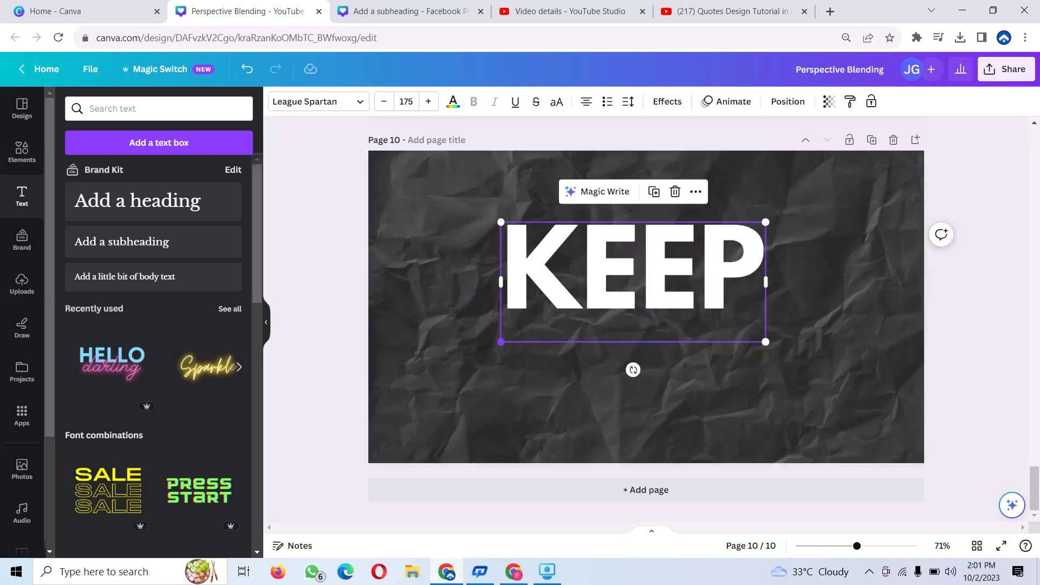
pyautogui.moveTo(500, 342); pyautogui.dragTo(565, 313)
pyautogui.moveTo(666, 266); pyautogui.dragTo(625, 268)
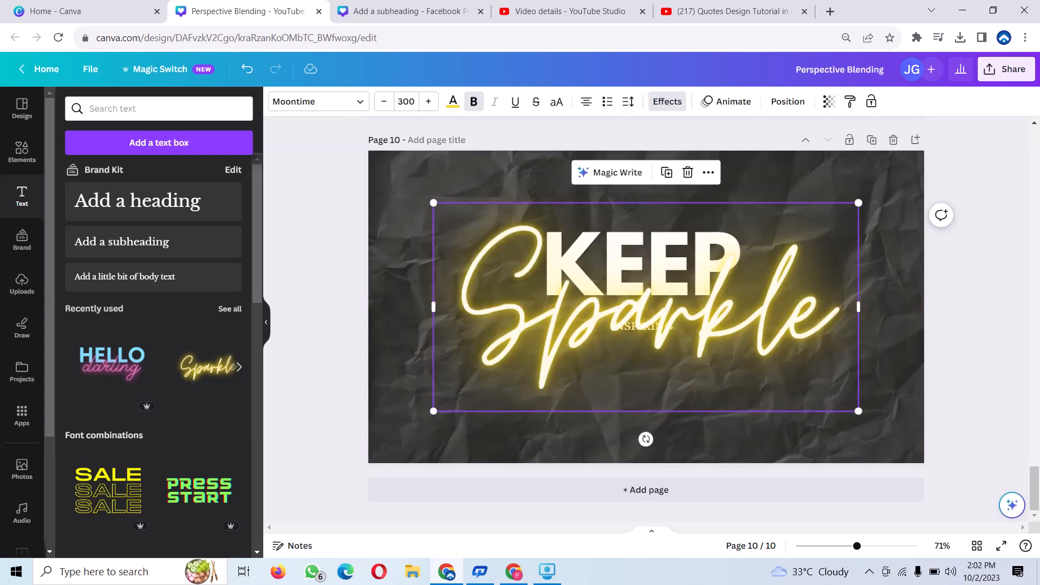
# - Move the glowing Sparkle text down over the lower part of KEEP and clear its wording
pyautogui.moveTo(645, 307); pyautogui.dragTo(621, 340)
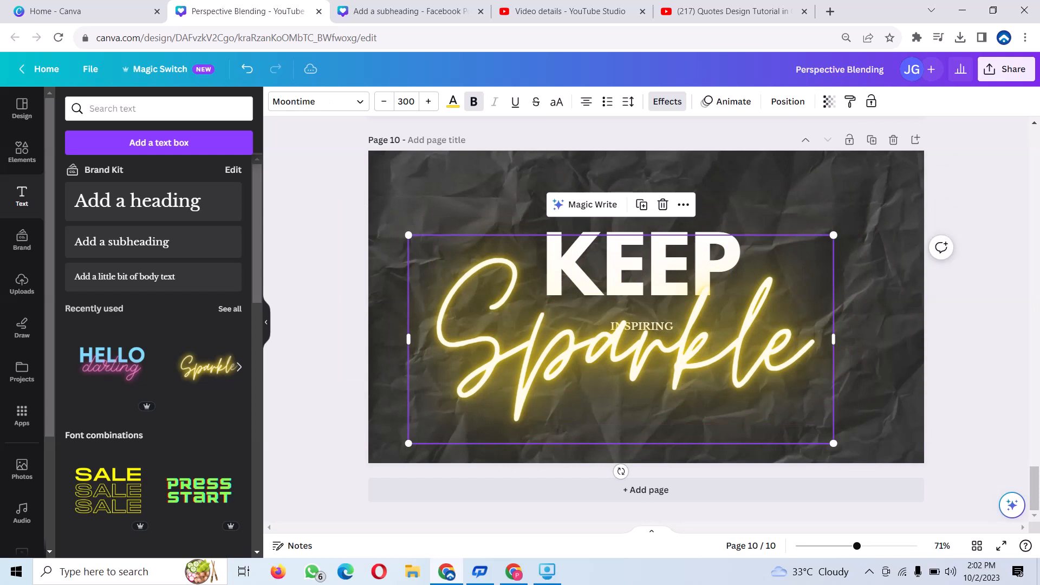
pyautogui.click(806, 331)
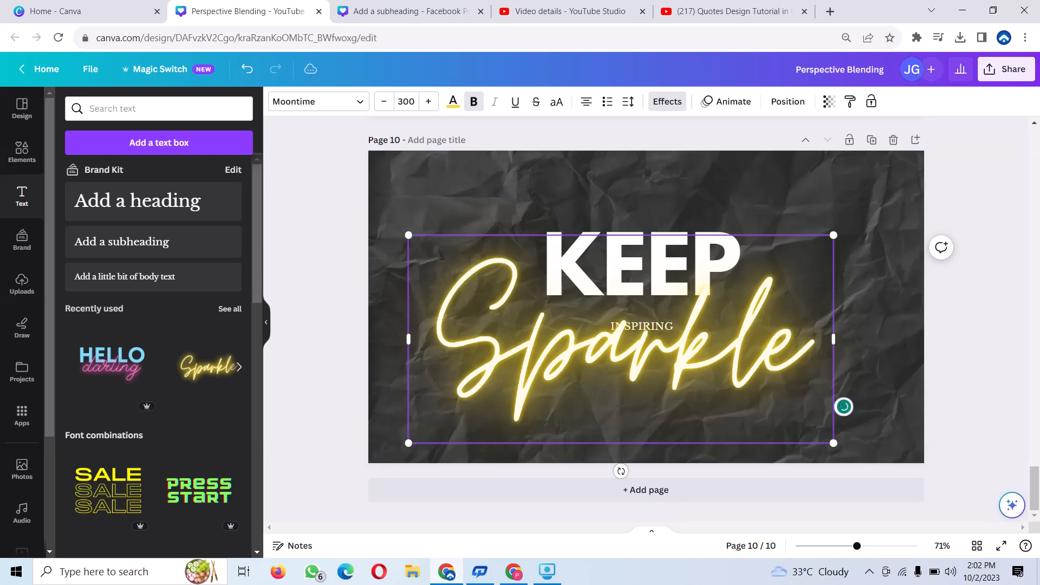
pyautogui.press('BackSpace')
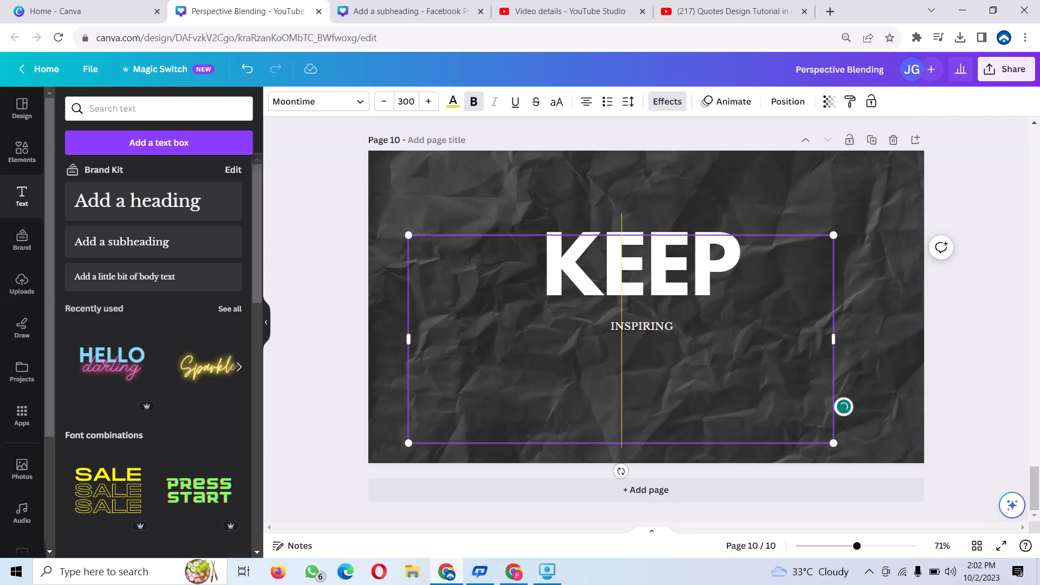
pyautogui.rightClick(872, 223)
pyautogui.scroll(13, 646, 319)
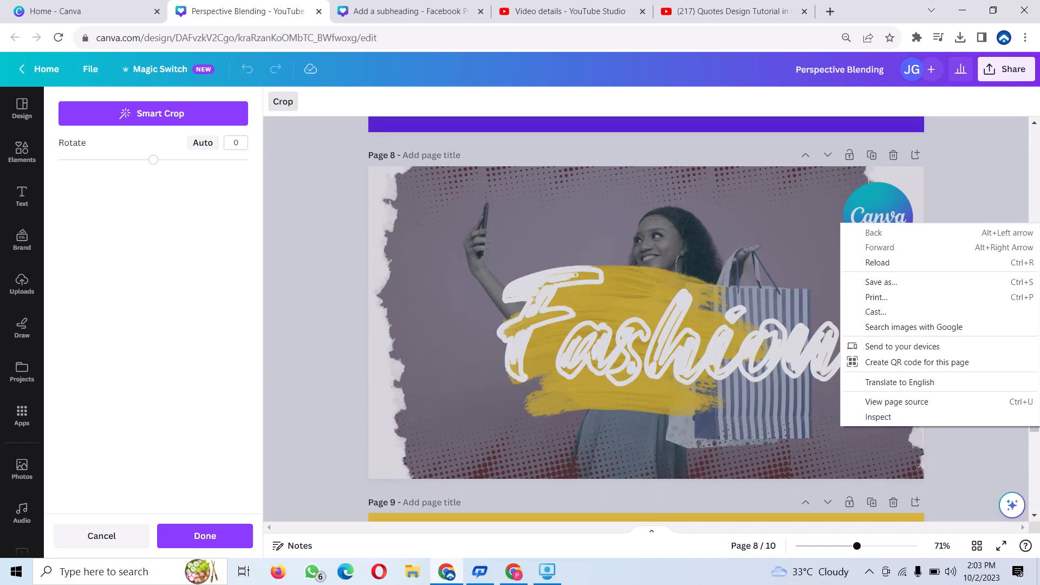
pyautogui.press('Escape')
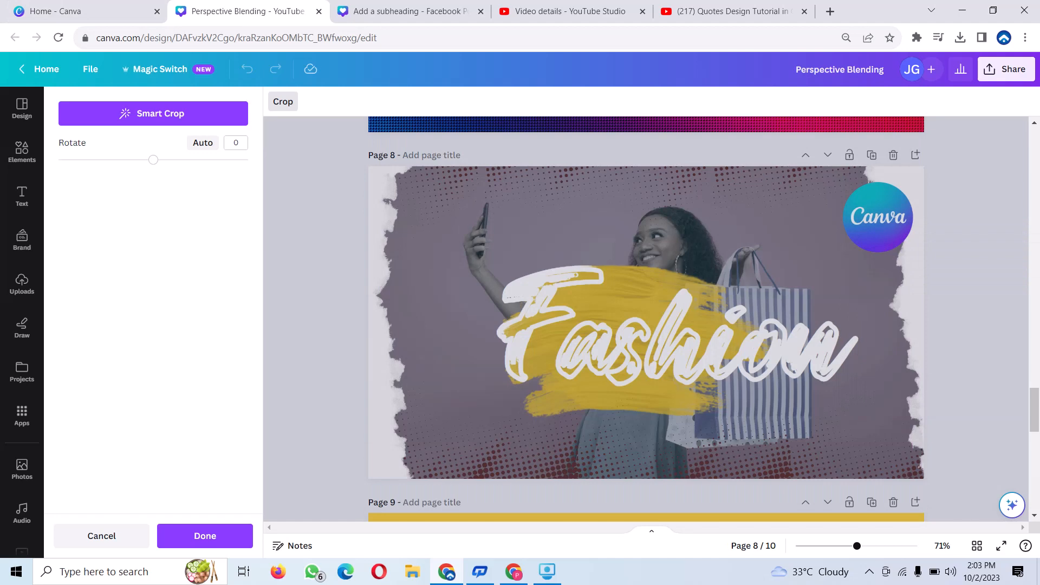
pyautogui.scroll(-3, 646, 319)
pyautogui.click(646, 295)
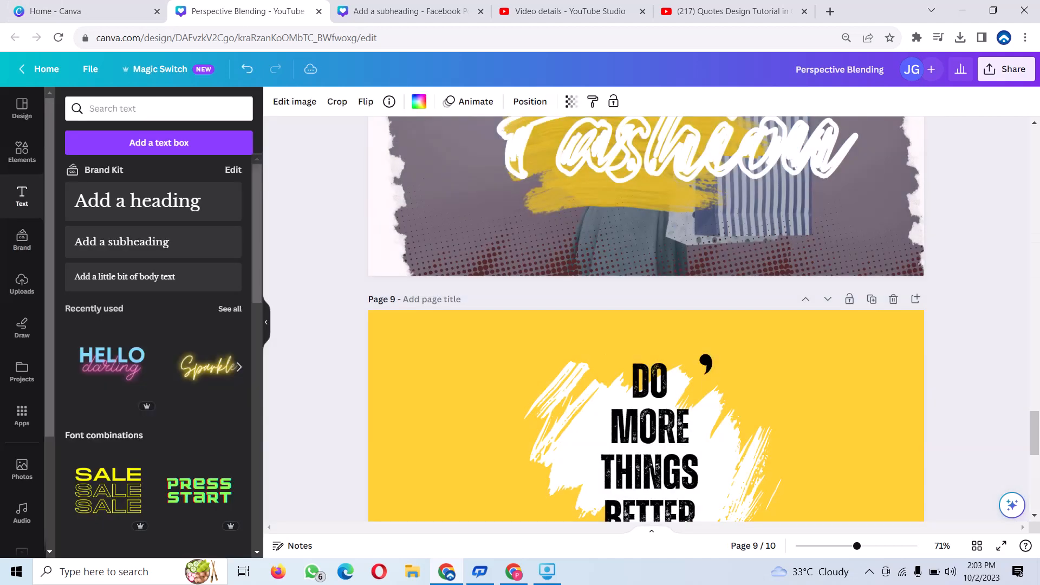
pyautogui.scroll(-8, 646, 295)
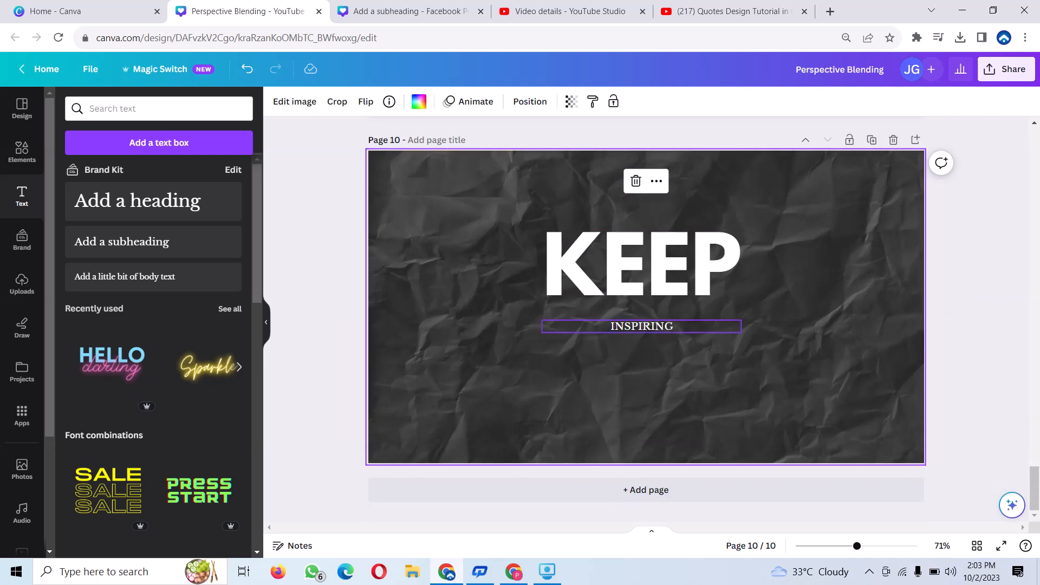
# - Delete the INSPIRING subheading below KEEP and insert the yellow neon Sparkle text style on page 10
pyautogui.moveTo(642, 326); pyautogui.dragTo(650, 320)
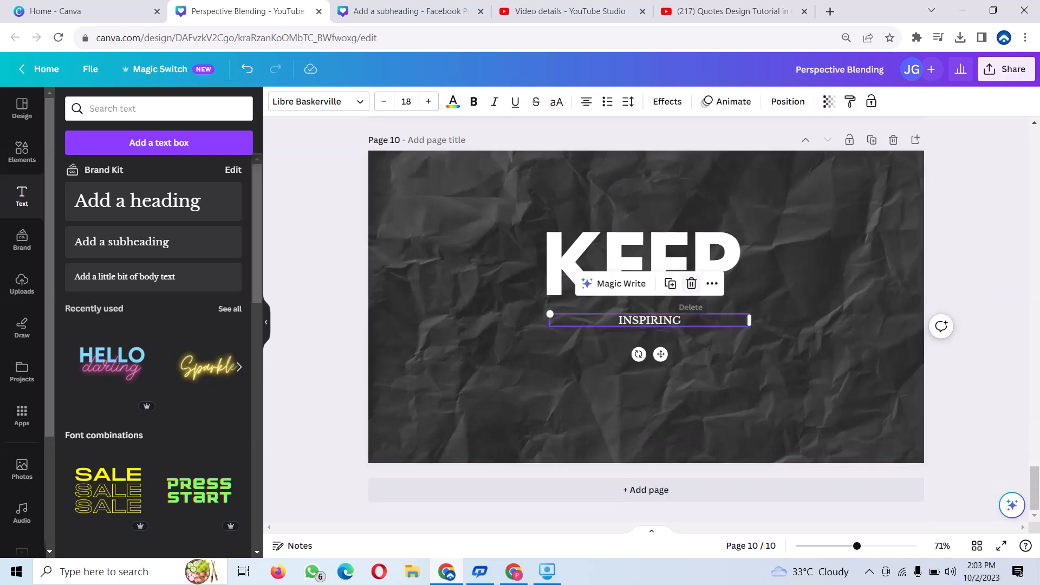
pyautogui.click(691, 283)
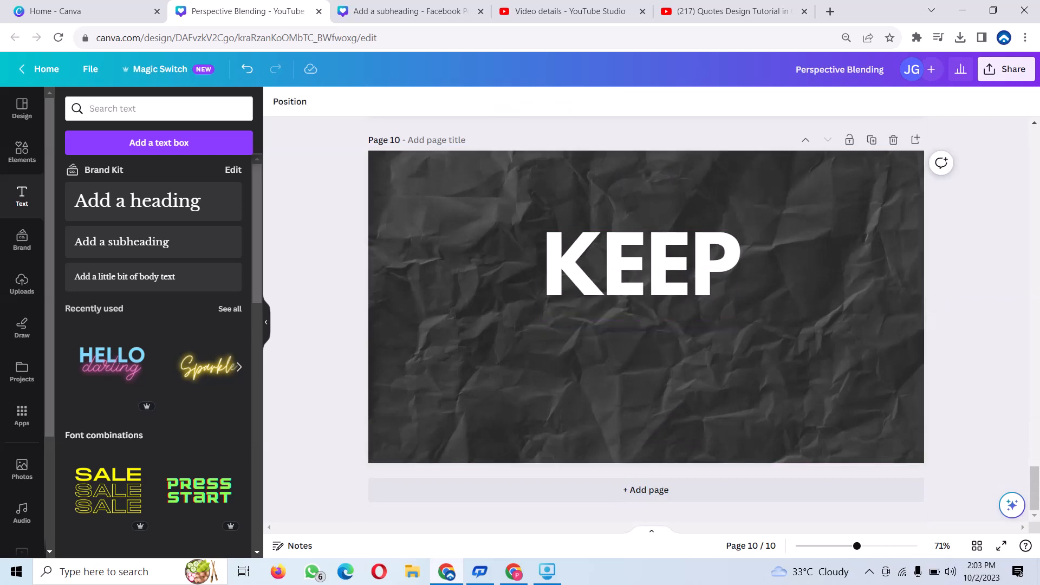
pyautogui.click(208, 367)
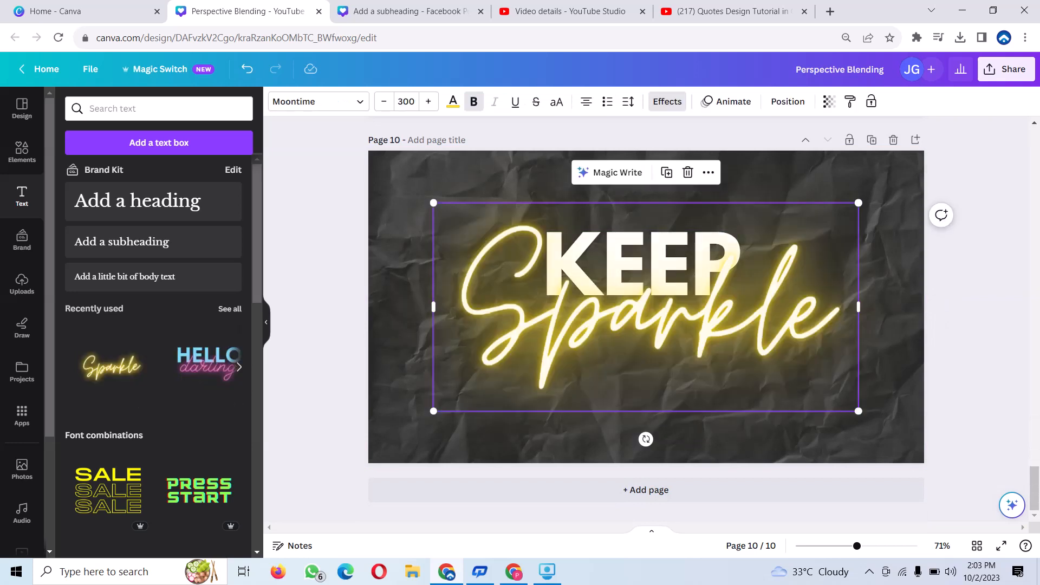
# - Shrink the glowing Sparkle text to font size 153 over the lower part of KEEP and erase its wording
pyautogui.moveTo(433, 411); pyautogui.dragTo(538, 353)
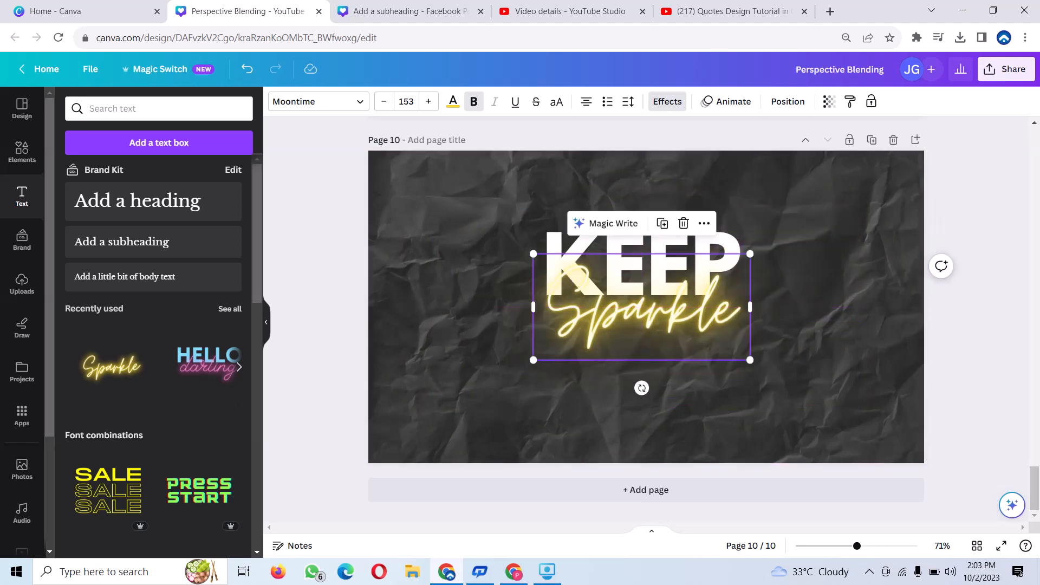
pyautogui.click(736, 315)
pyautogui.press('BackSpace')
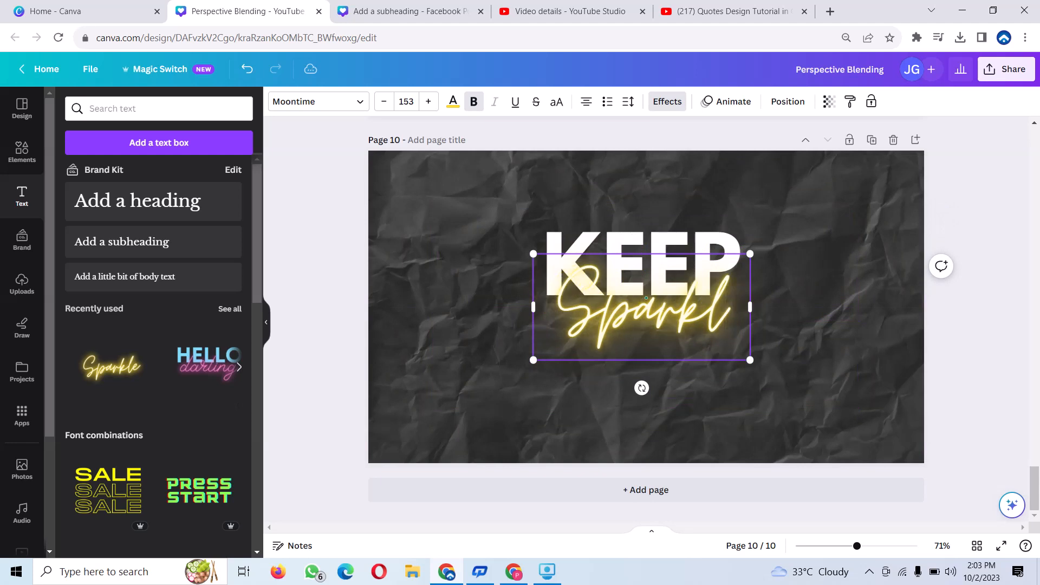
pyautogui.press('BackSpace')
pyautogui.press('BackSpace')
pyautogui.press('BackSpace')
pyautogui.press('BackSpace')
pyautogui.press('BackSpace')
pyautogui.press('BackSpace')
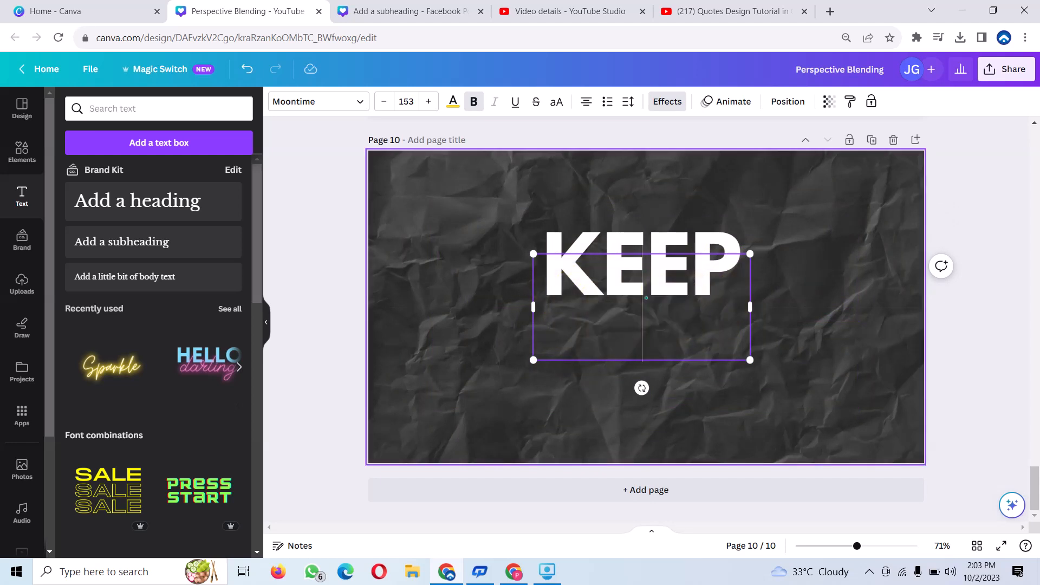
# - Enter Inspring as the new wording of the glowing script text below KEEP
pyautogui.write('i')
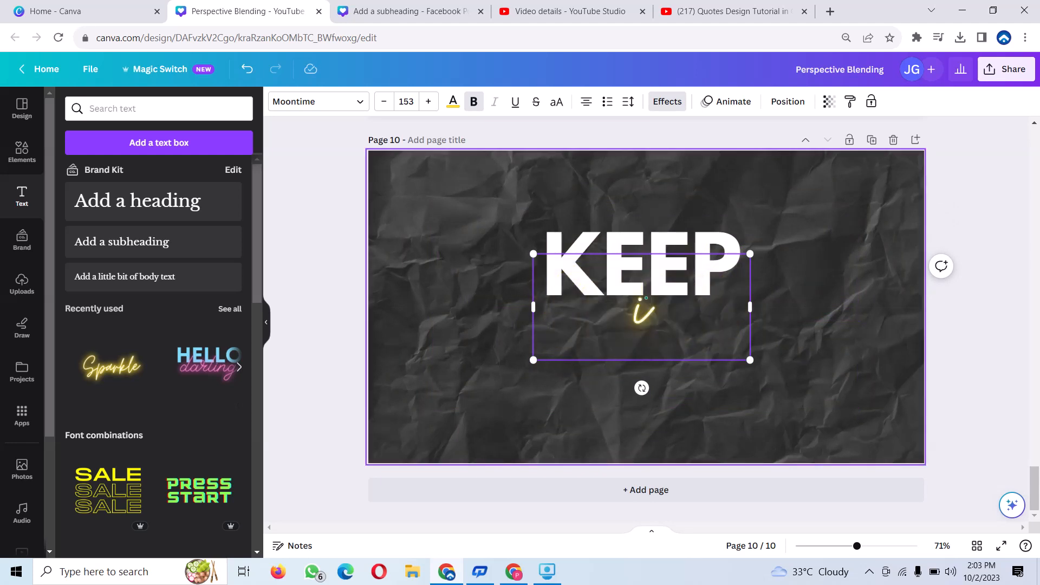
pyautogui.press('BackSpace')
pyautogui.write('I')
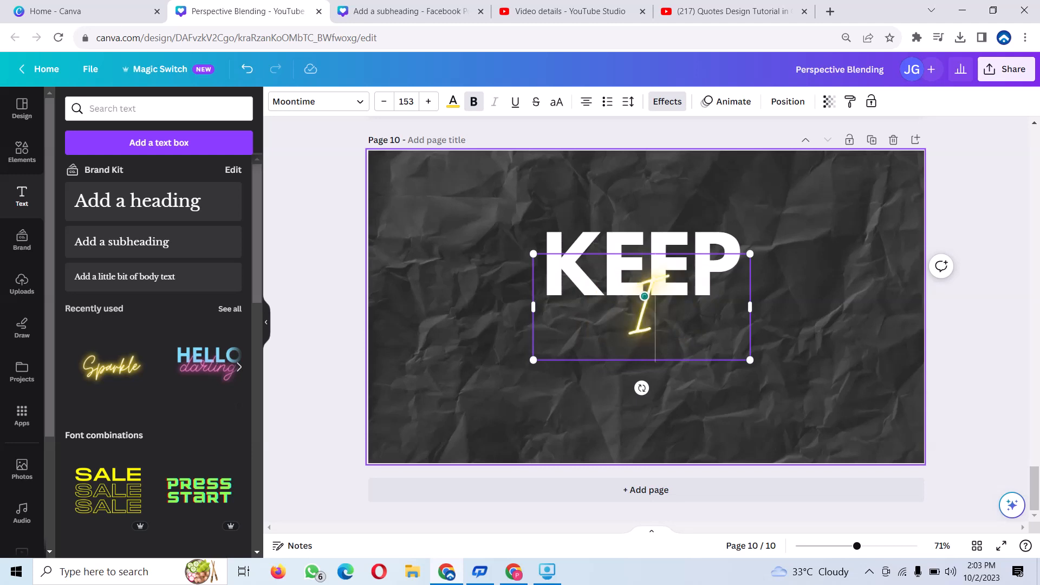
pyautogui.write('n')
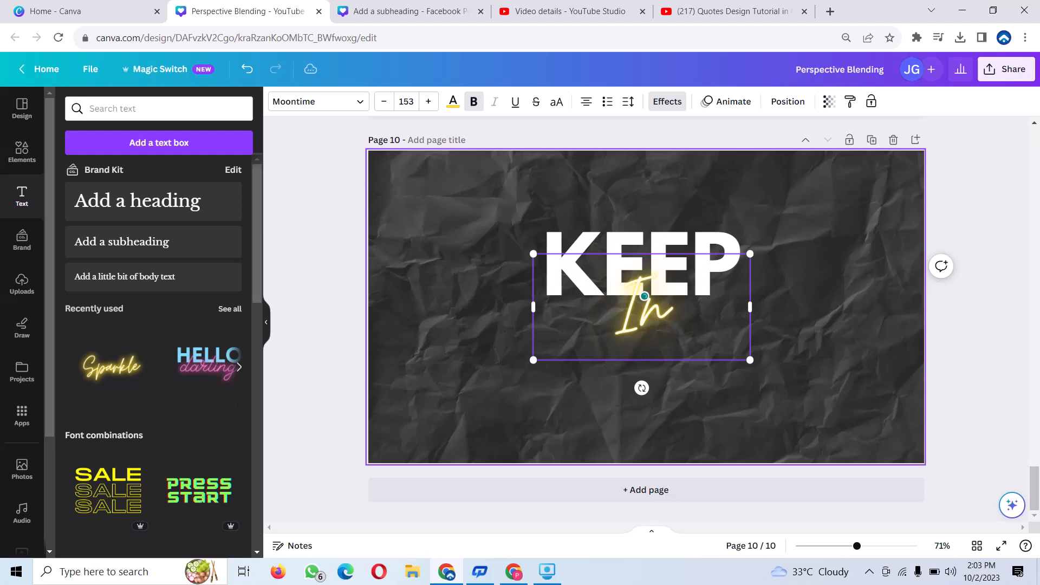
pyautogui.write('sp')
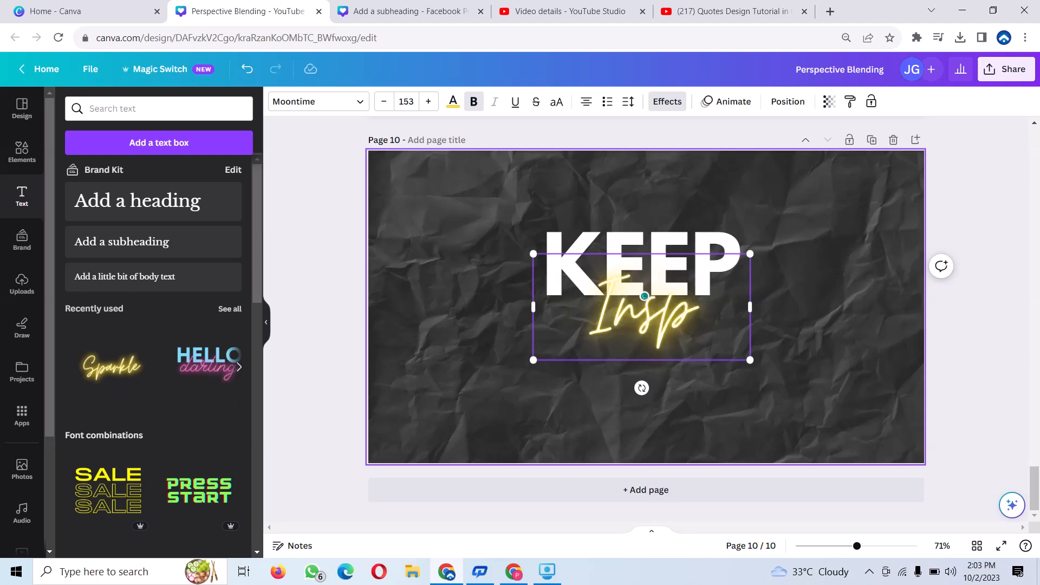
pyautogui.write('iring')
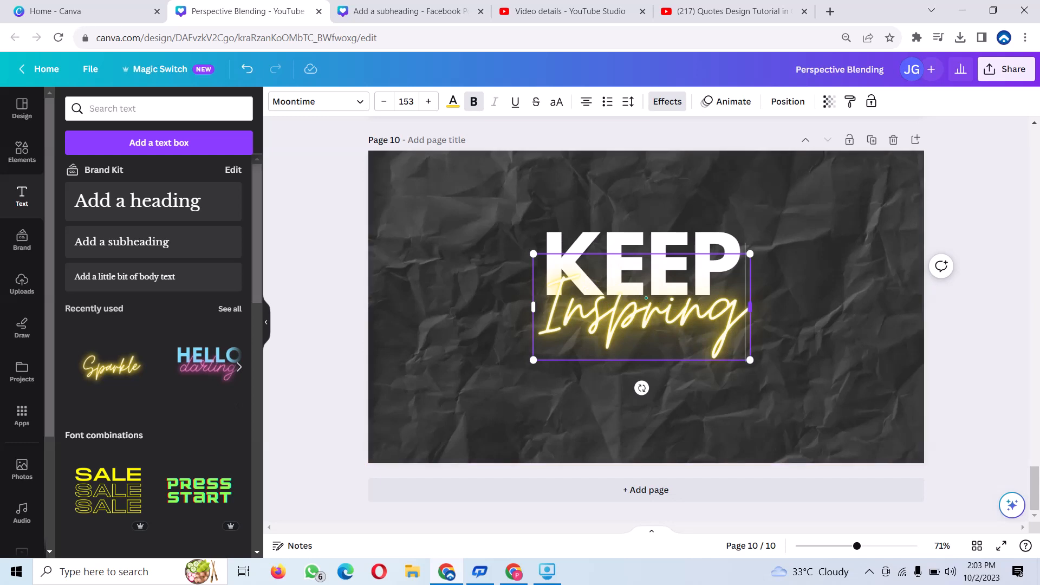
# - Recolour the whole Inspring text with the golden yellow from the document colours
pyautogui.moveTo(745, 317); pyautogui.dragTo(541, 320)
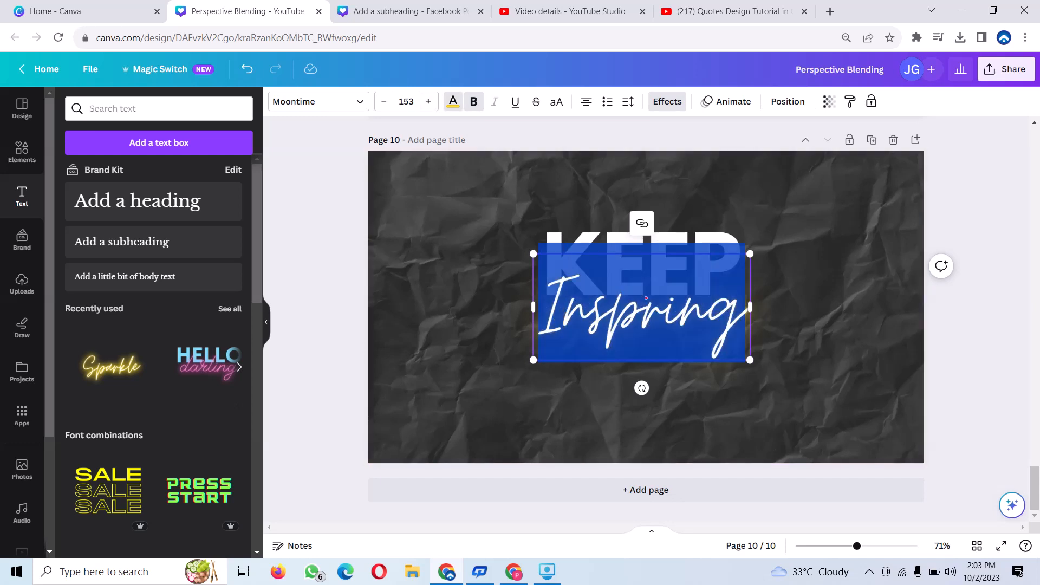
pyautogui.click(453, 101)
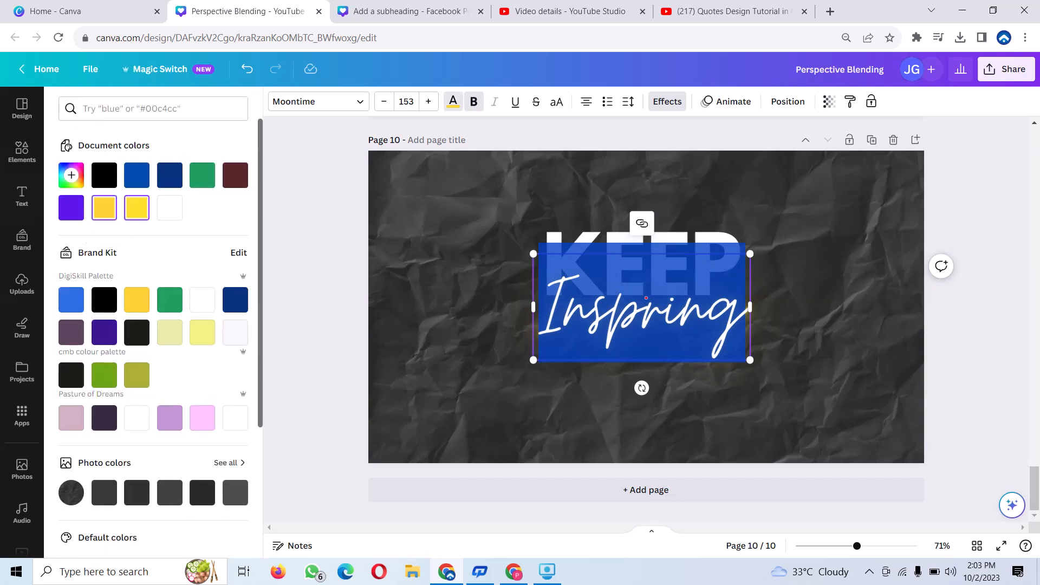
pyautogui.click(104, 207)
pyautogui.click(470, 266)
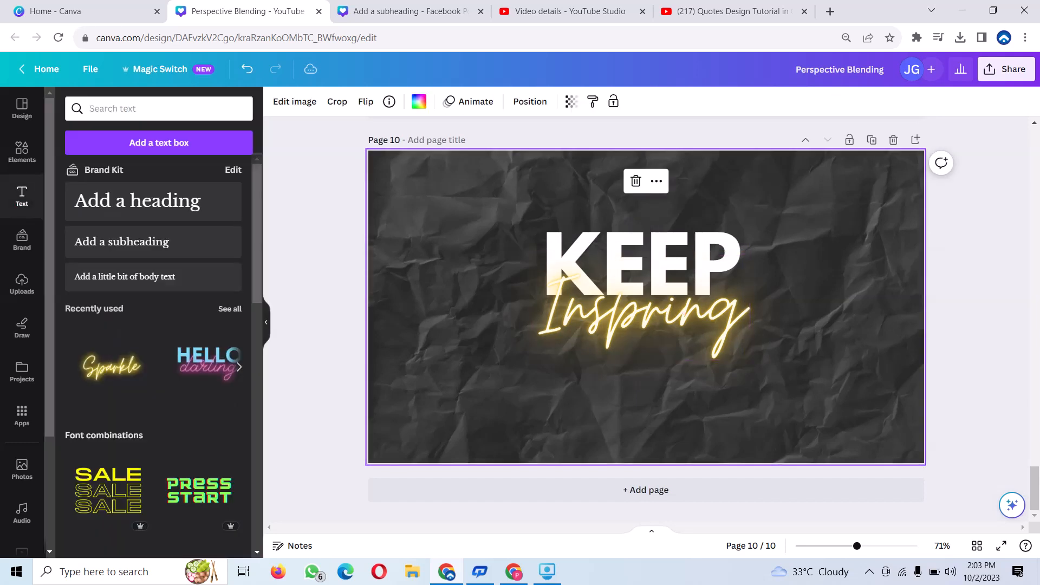
# - Download only page 10 of the design as a PNG file
pyautogui.click(1006, 69)
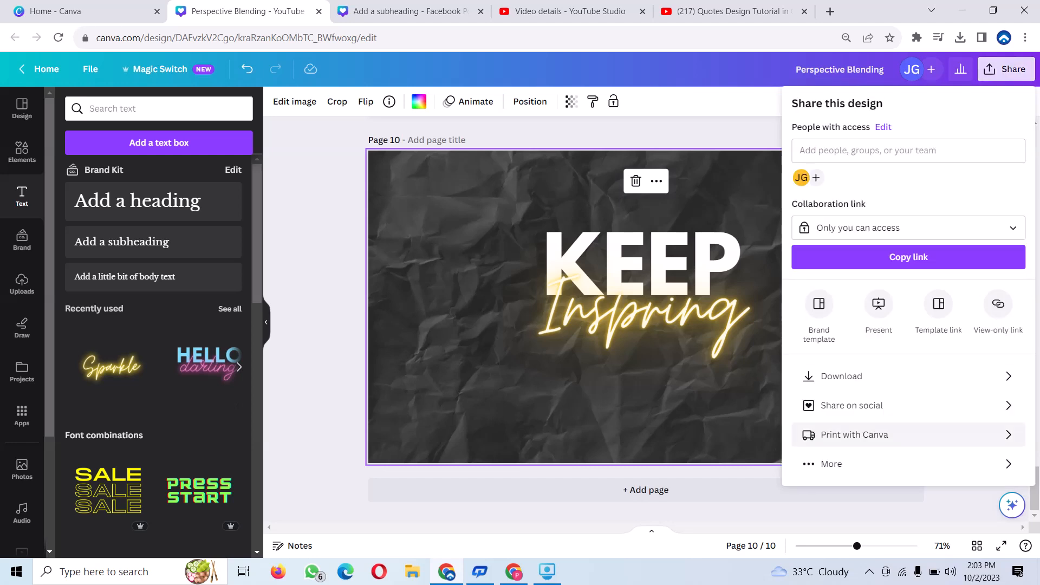
pyautogui.click(846, 376)
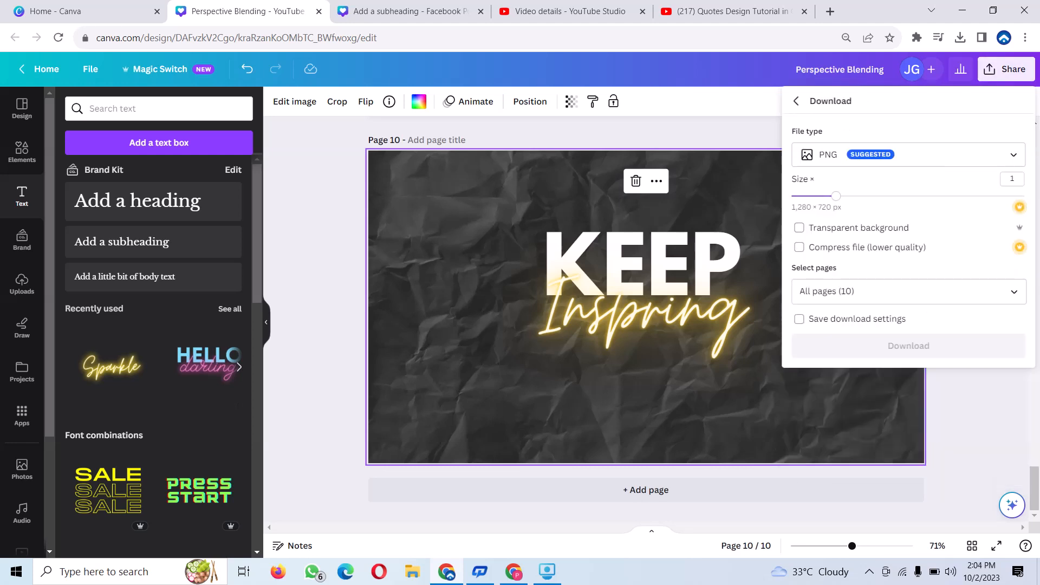
pyautogui.click(908, 292)
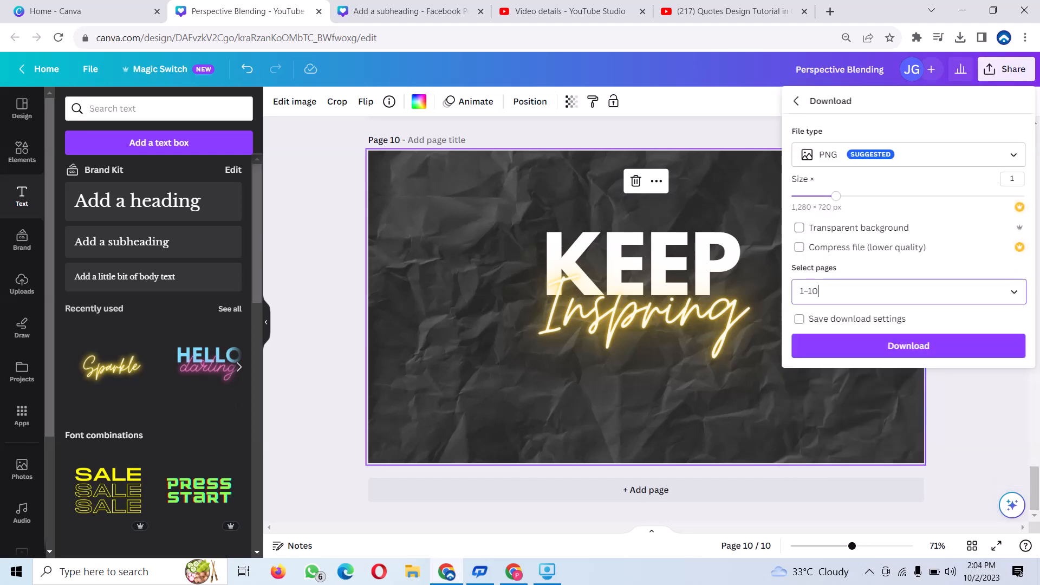
pyautogui.press('BackSpace')
pyautogui.press('BackSpace')
pyautogui.press('BackSpace')
pyautogui.press('BackSpace')
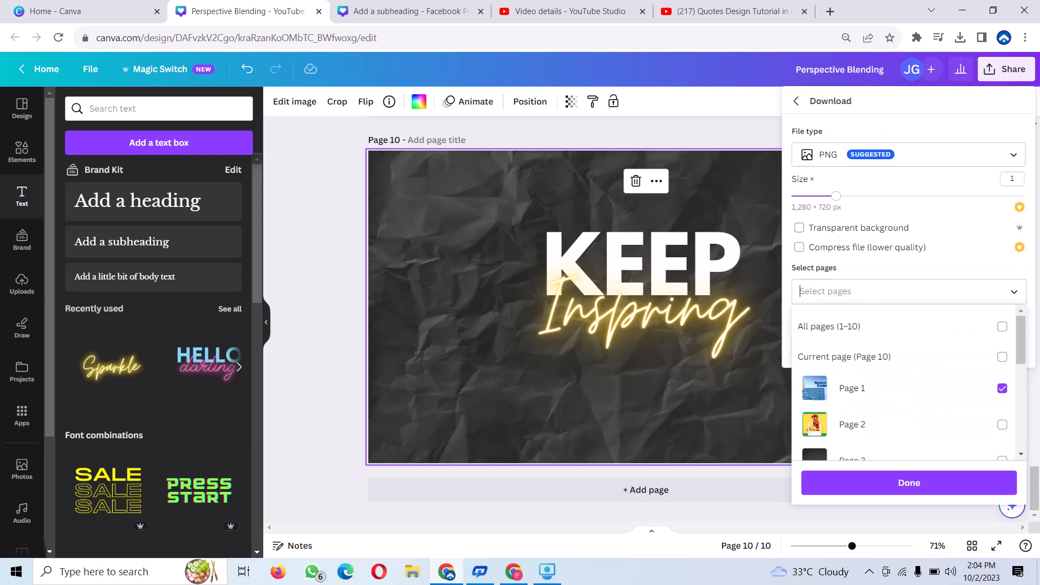
pyautogui.write('10')
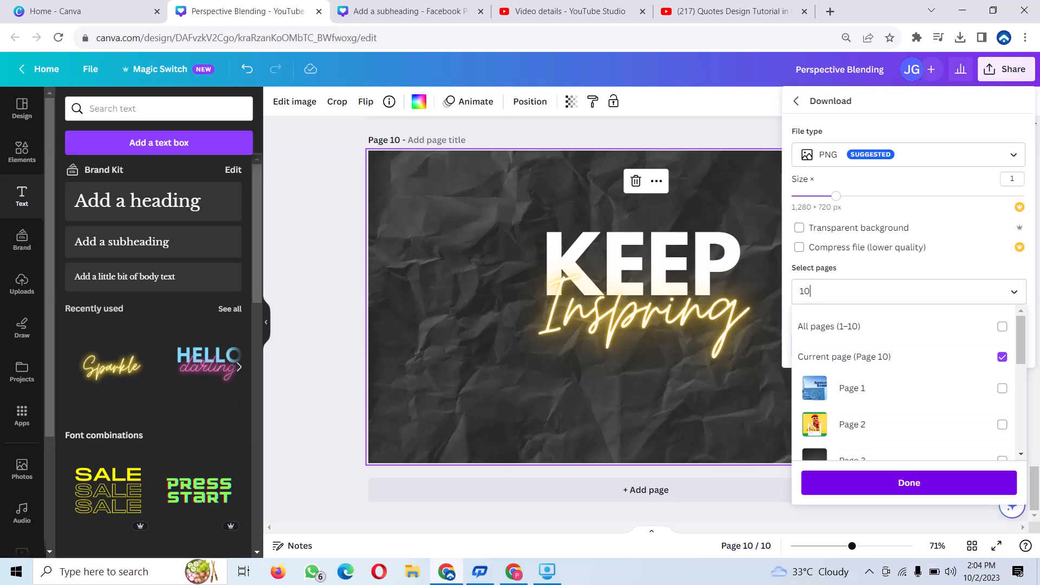
pyautogui.click(910, 483)
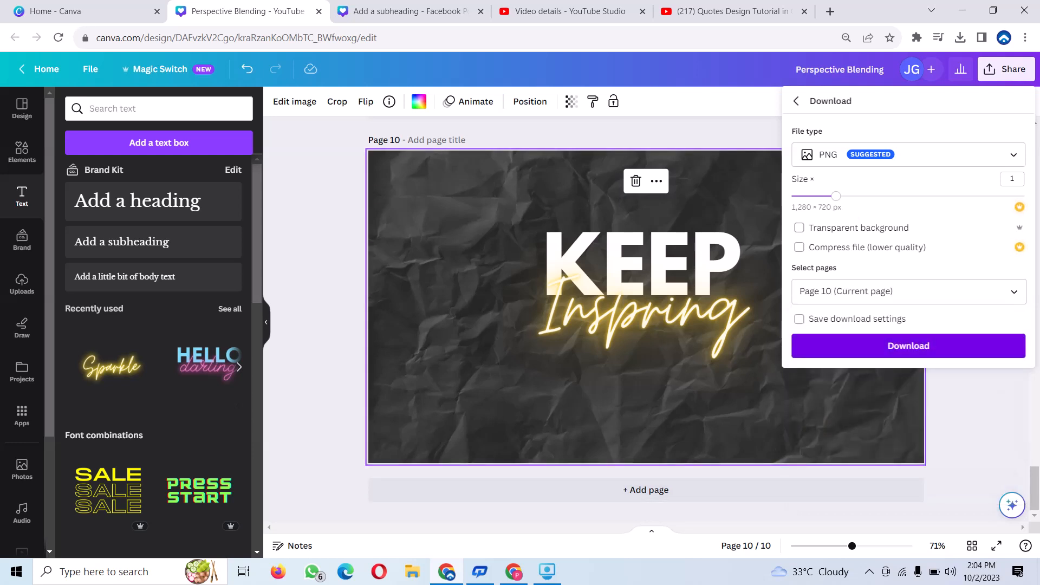
pyautogui.click(909, 346)
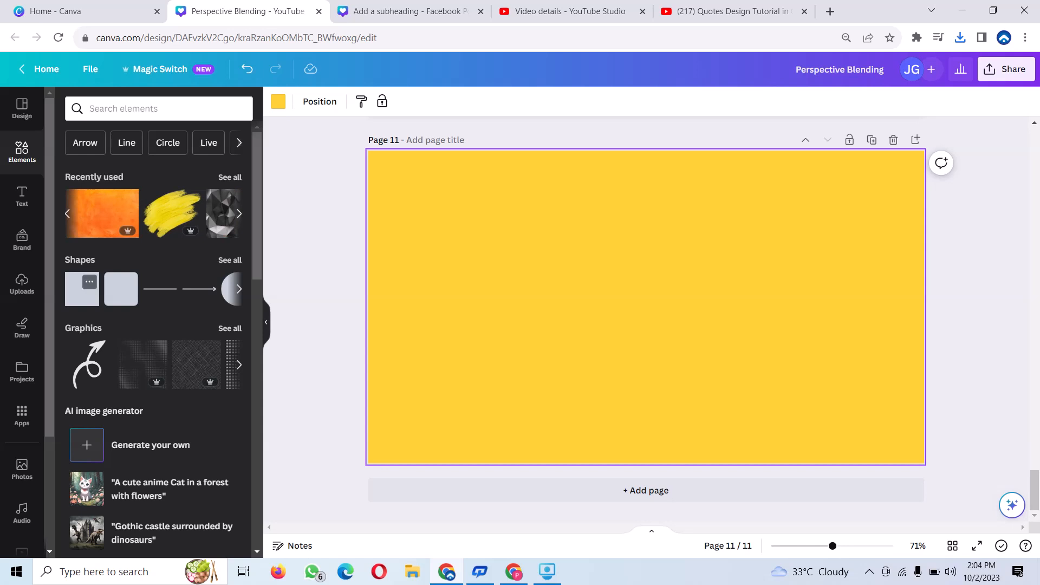
# - Add a square shape to the yellow page 11, enlarge it into a wider rectangle and place it near the page centre
pyautogui.click(82, 289)
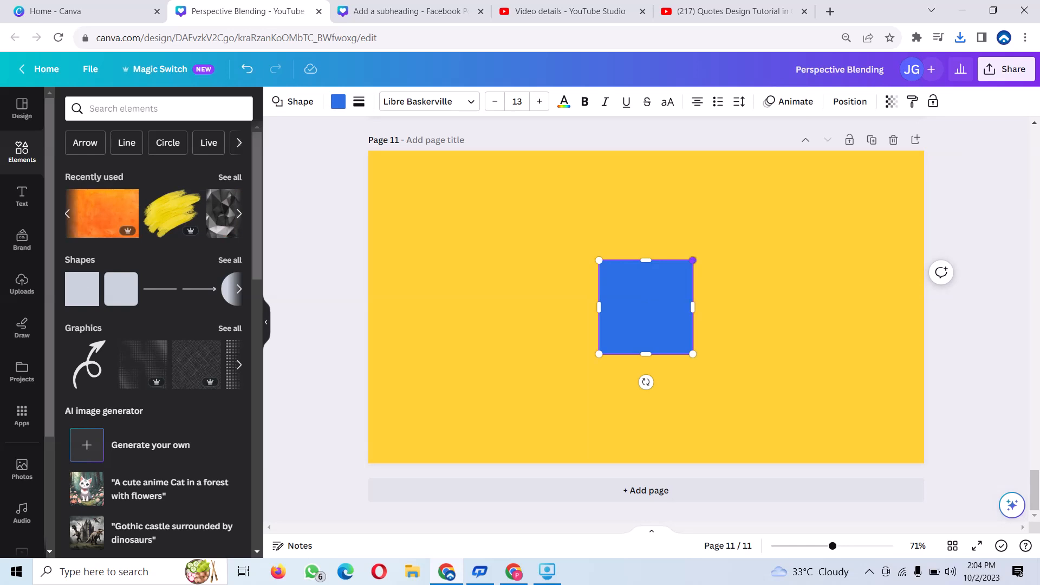
pyautogui.moveTo(693, 261); pyautogui.dragTo(728, 247)
pyautogui.moveTo(664, 301); pyautogui.dragTo(627, 302)
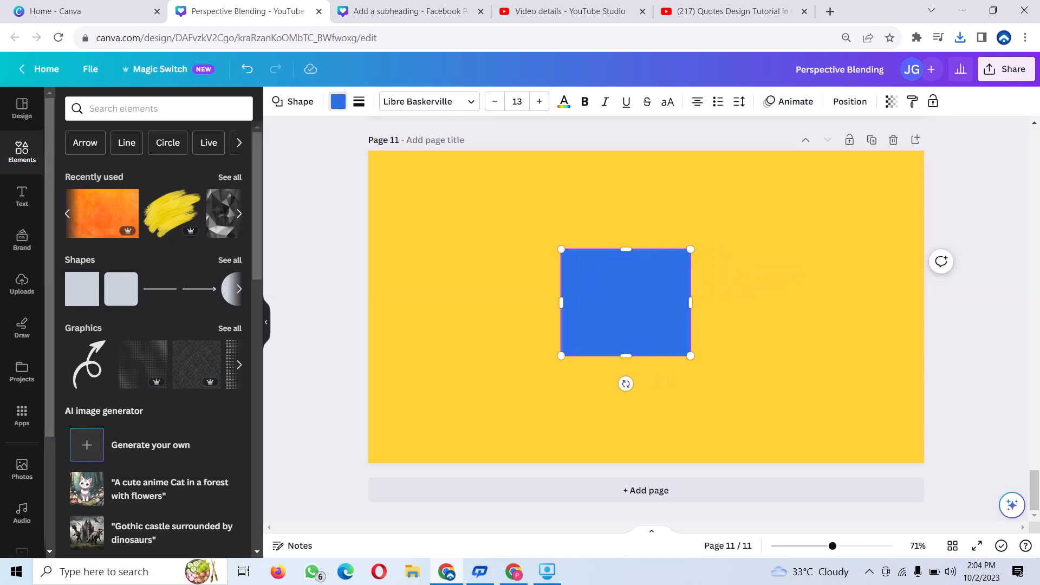
# - Fill the rectangle with the near-black brand colour #1b1d18 and shift it slightly to centre it vertically on the page
pyautogui.click(338, 101)
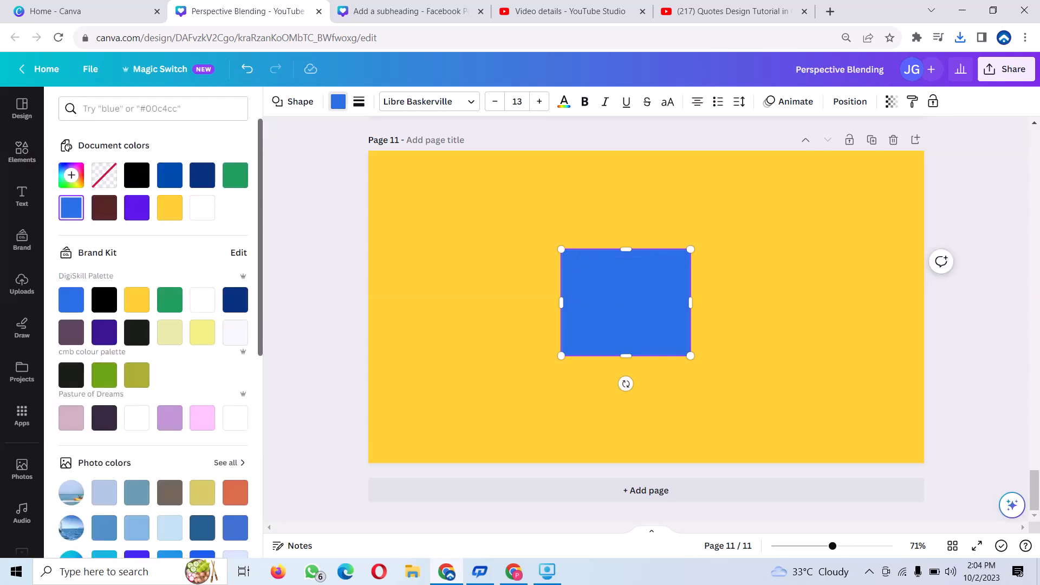
pyautogui.click(137, 175)
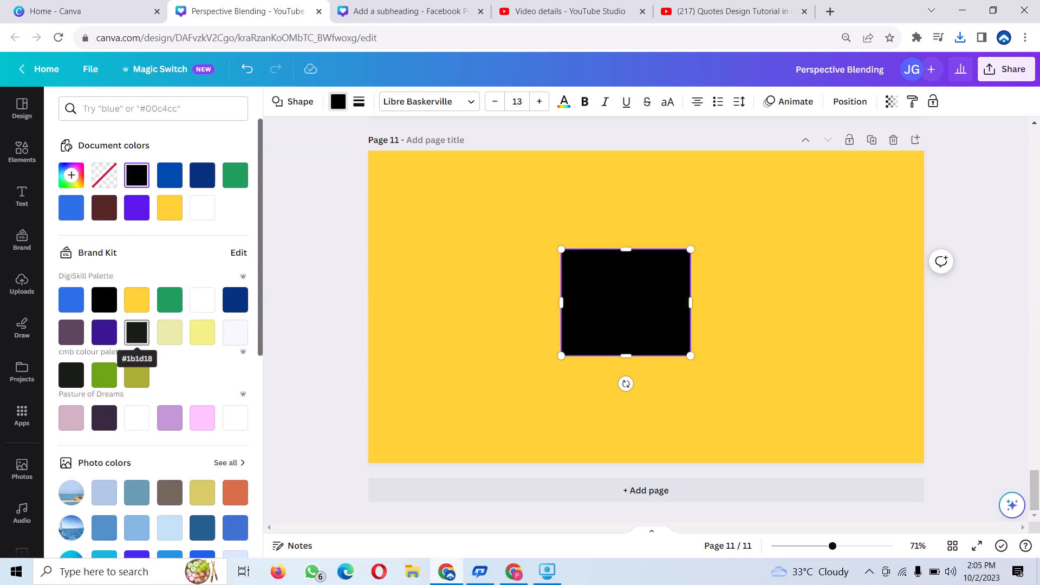
pyautogui.click(137, 332)
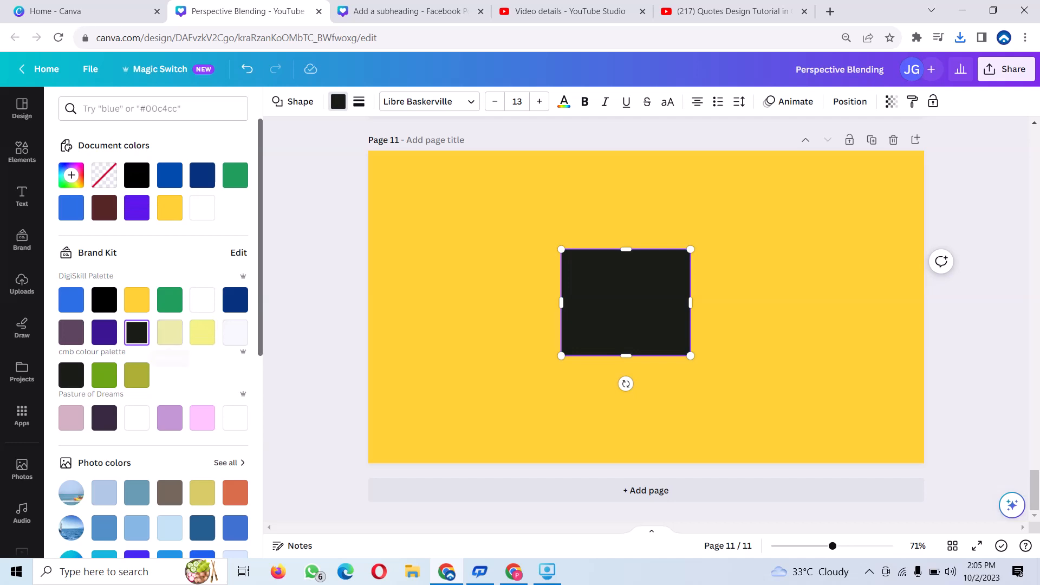
pyautogui.moveTo(626, 302); pyautogui.dragTo(634, 307)
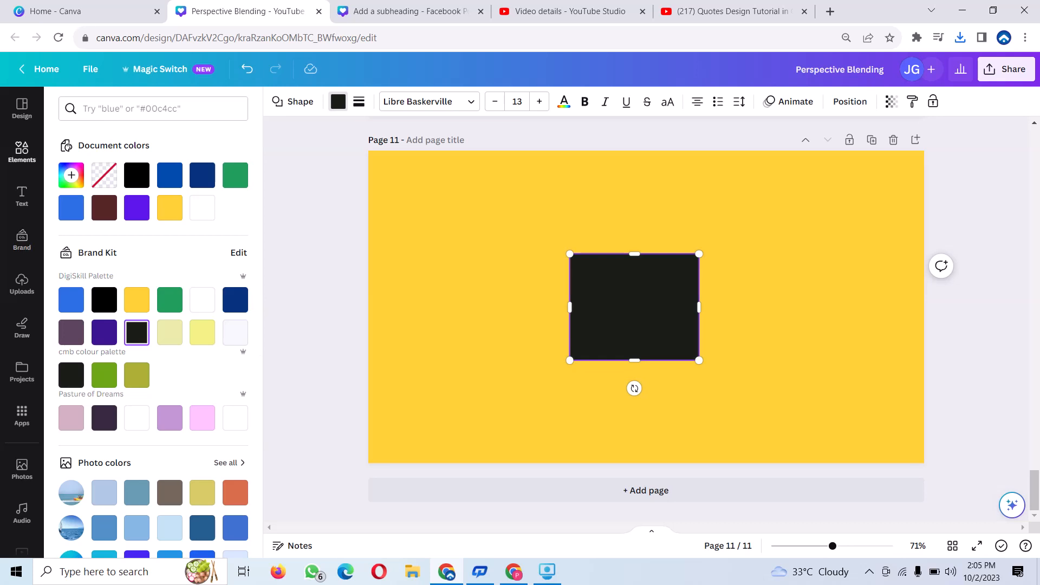
# - Add the text "STAY positive & stay Healthy" below the dark rectangle and set the words Healthy and STAY in Lava Pro Grunge
pyautogui.click(22, 196)
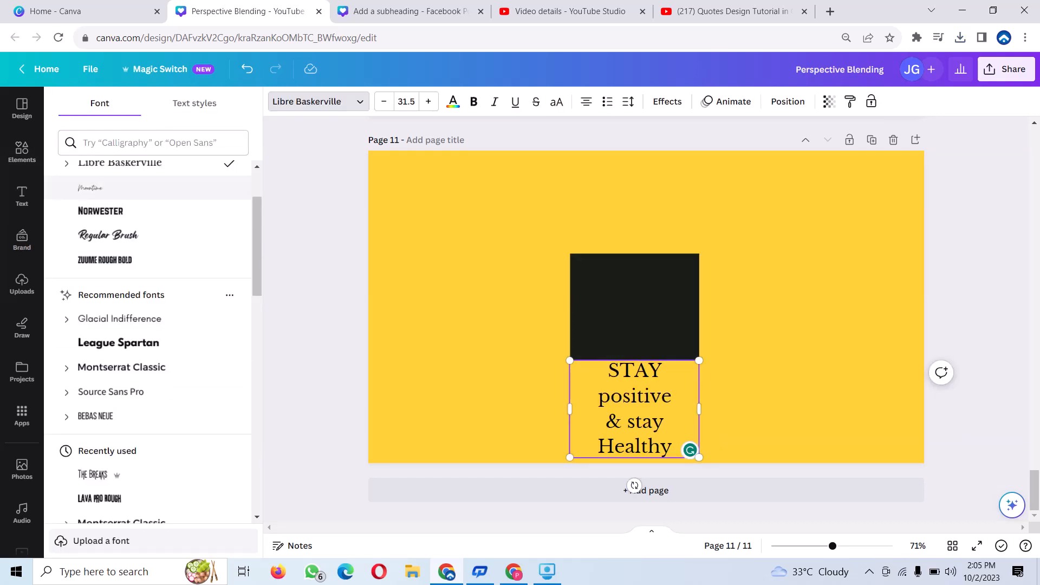
pyautogui.click(150, 143)
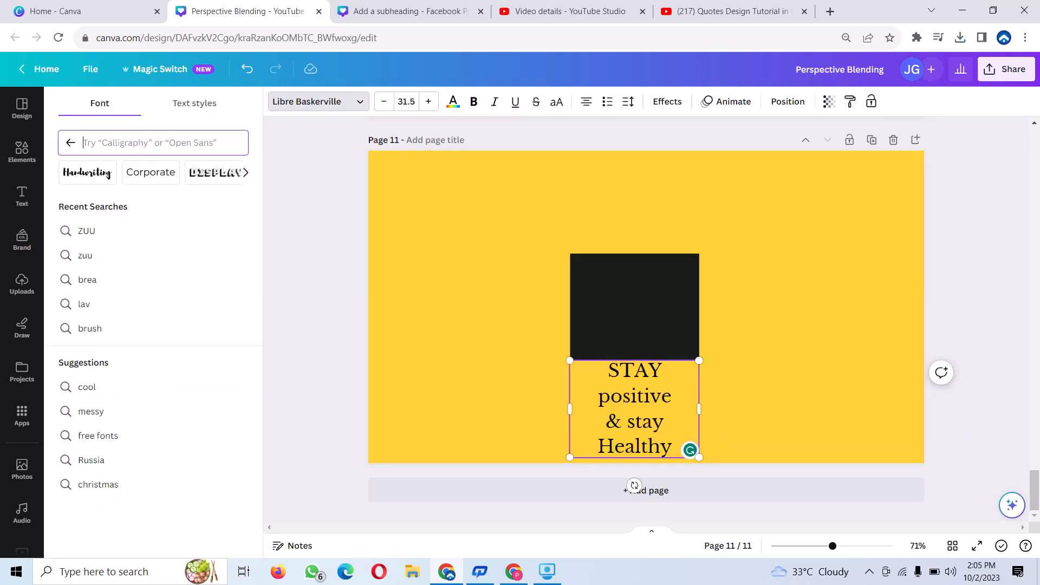
pyautogui.write('lava')
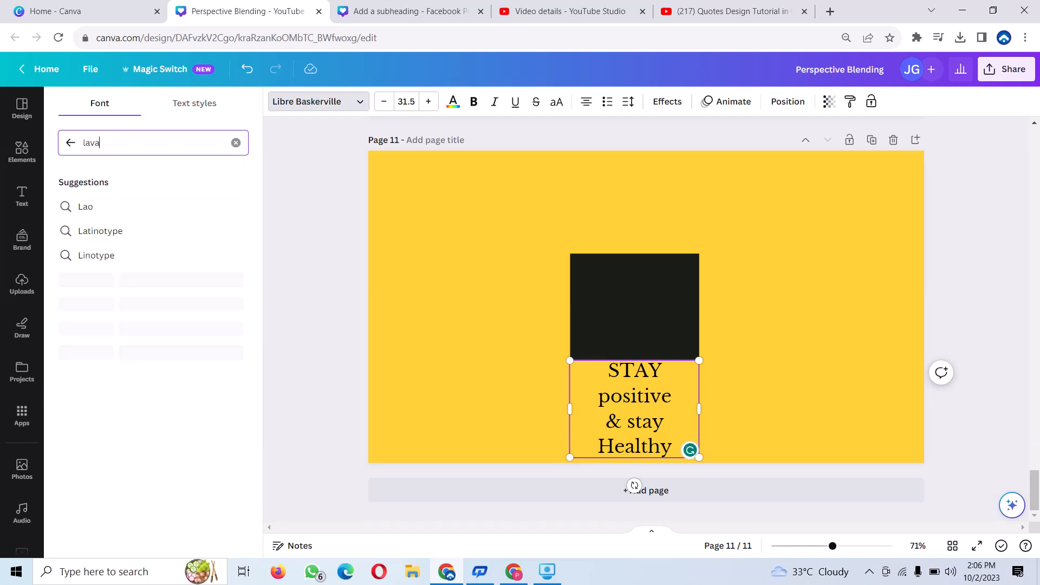
pyautogui.press('Return')
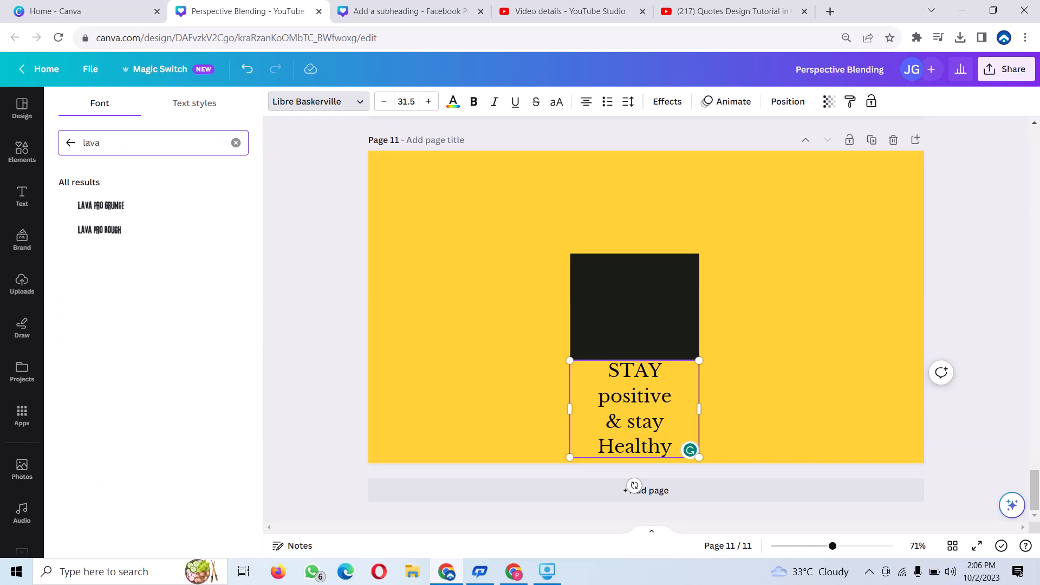
pyautogui.click(101, 207)
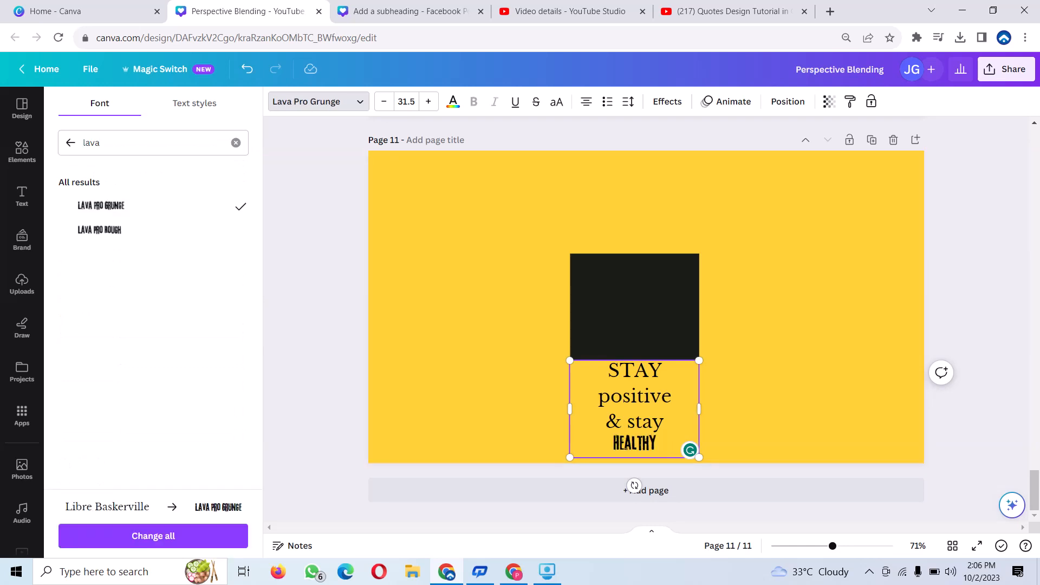
pyautogui.click(661, 372)
pyautogui.click(101, 207)
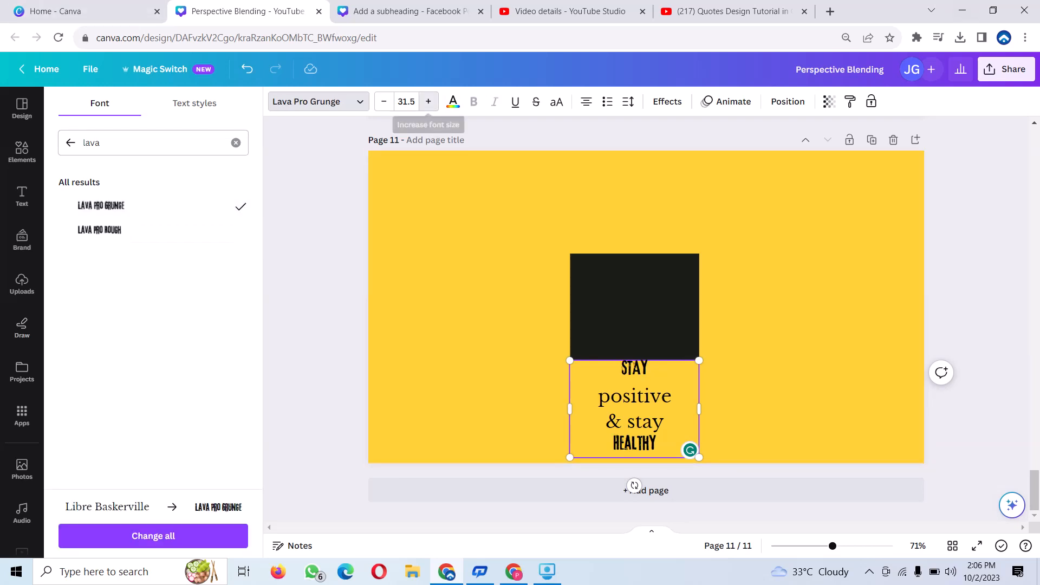
# - Enlarge the word STAY in the quote text to font size 104
pyautogui.click(428, 101)
pyautogui.click(428, 101)
pyautogui.click(428, 101)
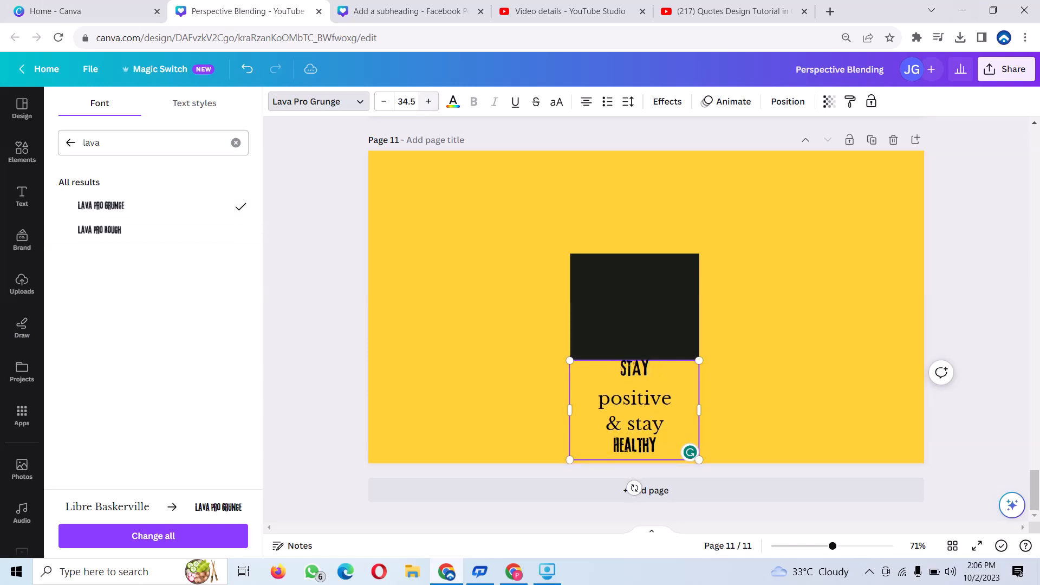
pyautogui.click(428, 101)
pyautogui.click(428, 102)
pyautogui.click(428, 101)
pyautogui.click(428, 102)
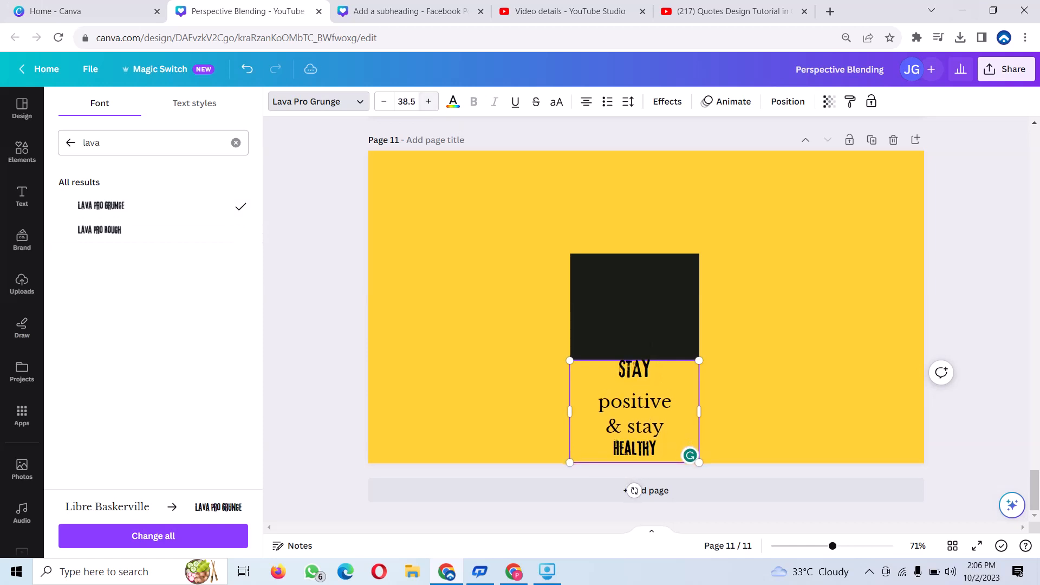
pyautogui.click(428, 101)
pyautogui.click(428, 102)
pyautogui.click(429, 101)
pyautogui.click(428, 101)
pyautogui.click(428, 101)
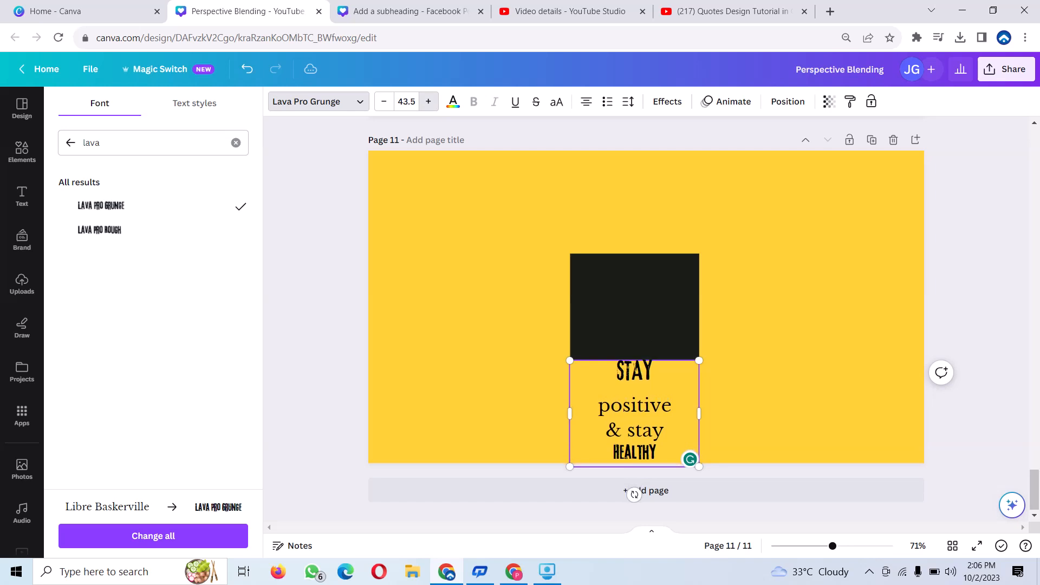
pyautogui.click(429, 102)
pyautogui.click(428, 102)
pyautogui.click(406, 102)
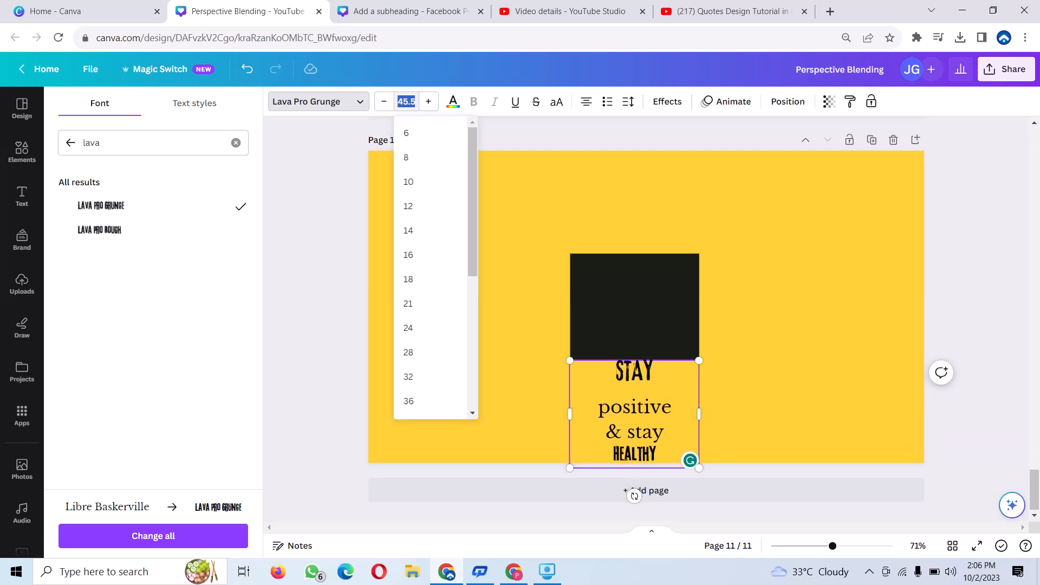
pyautogui.scroll(-5, 428, 277)
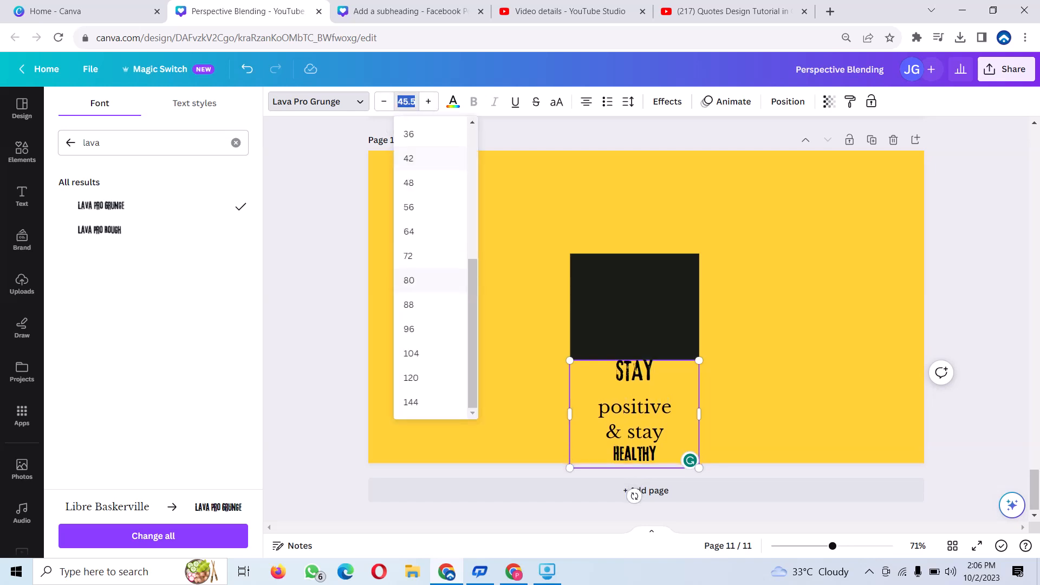
pyautogui.click(411, 353)
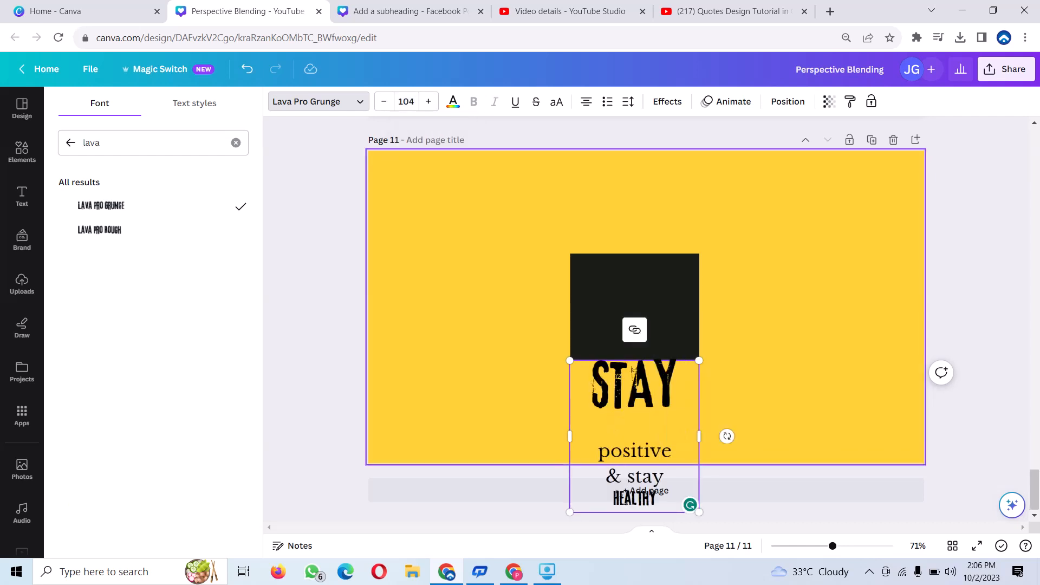
# - Centre the quote text box over the dark rectangle and set the word Healthy to font size 80
pyautogui.click(727, 434)
pyautogui.moveTo(635, 390)
pyautogui.mouseDown()
pyautogui.moveTo(635, 255)
pyautogui.moveTo(640, 266)
pyautogui.mouseUp()
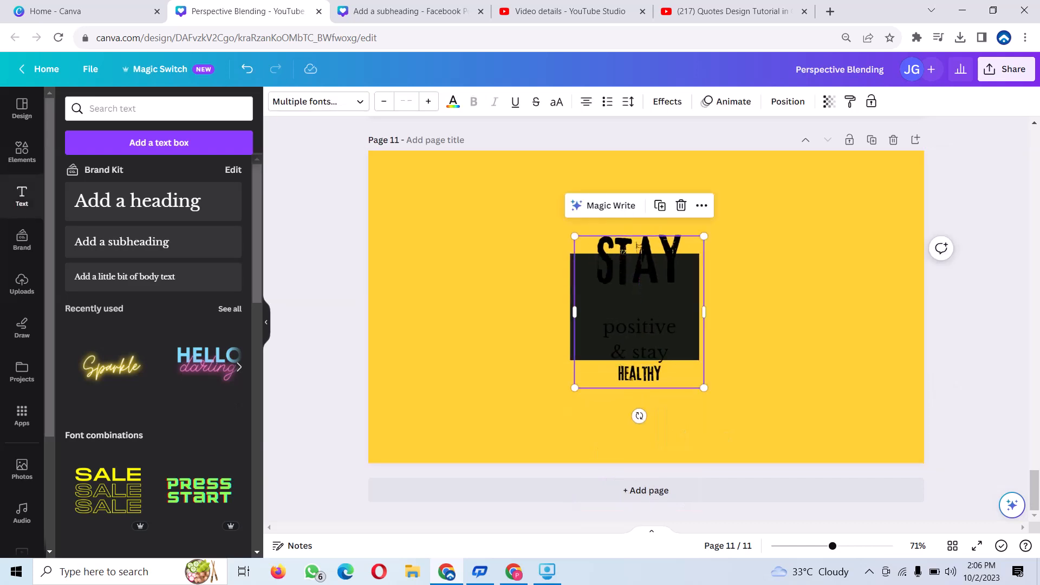
pyautogui.click(694, 380)
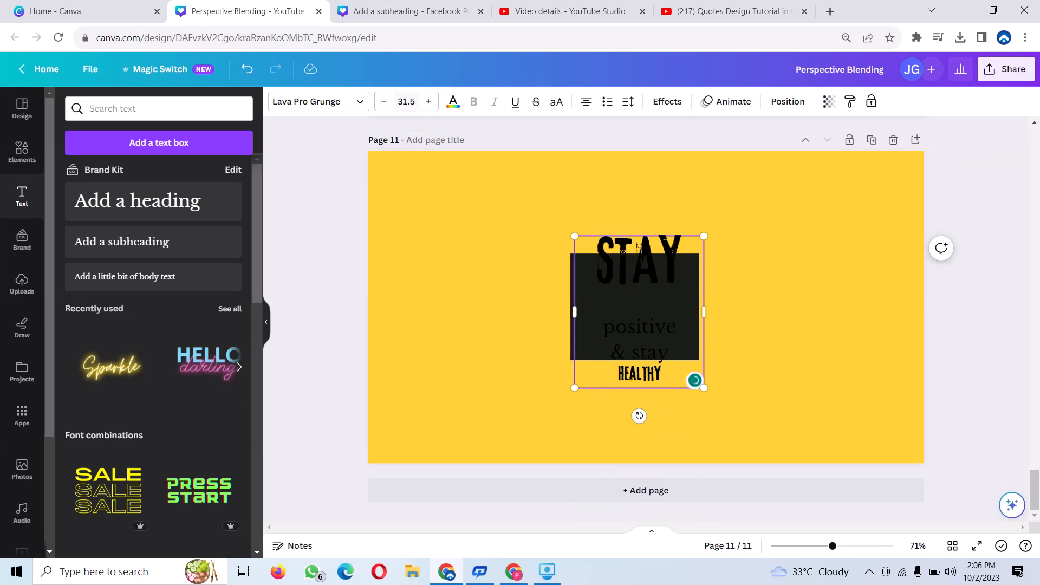
pyautogui.click(407, 101)
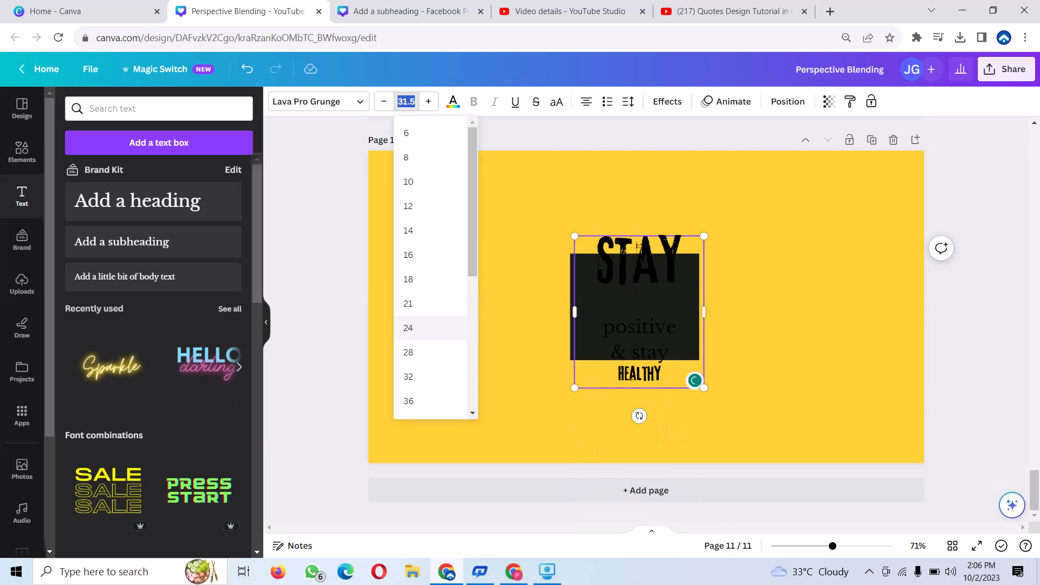
pyautogui.scroll(-3, 431, 298)
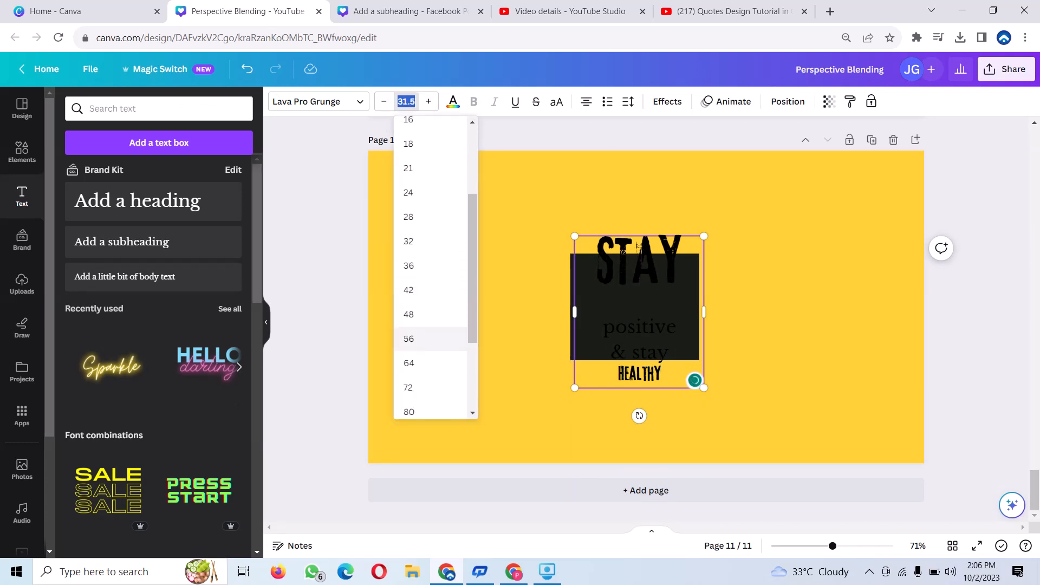
pyautogui.click(409, 412)
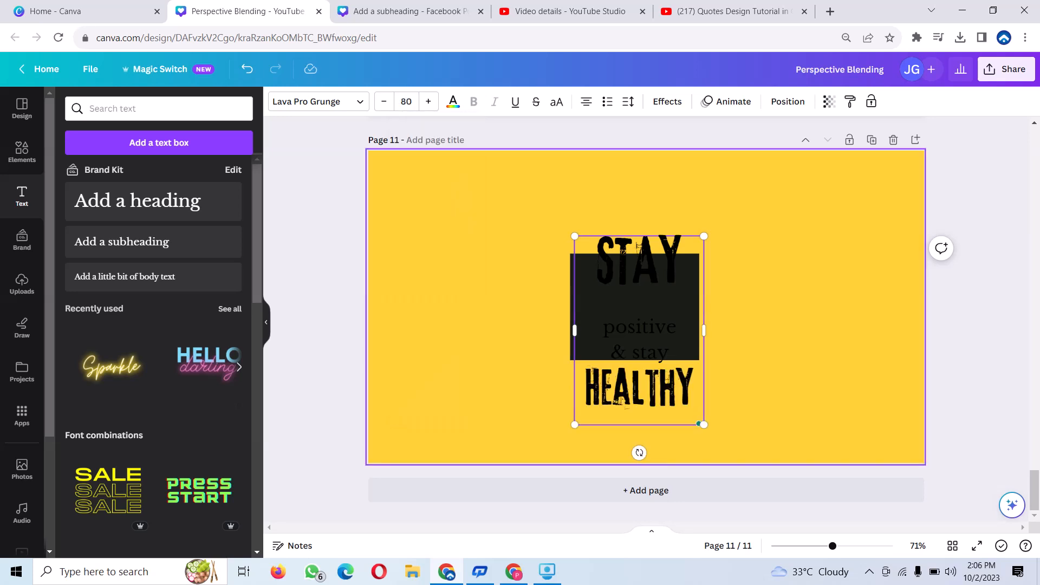
pyautogui.click(786, 325)
pyautogui.moveTo(640, 379)
pyautogui.mouseDown()
pyautogui.moveTo(627, 354)
pyautogui.moveTo(651, 360)
pyautogui.moveTo(639, 356)
pyautogui.mouseUp()
# - Select all the words of the quote from Healthy up to STAY and colour them white
pyautogui.doubleClick(694, 397)
pyautogui.hotkey('shift', 'Left')
pyautogui.hotkey('shift', 'Left')
pyautogui.hotkey('shift', 'Left')
pyautogui.hotkey('shift', 'Left')
pyautogui.hotkey('shift', 'Left')
pyautogui.hotkey('shift', 'Left')
pyautogui.hotkey('shift', 'Left')
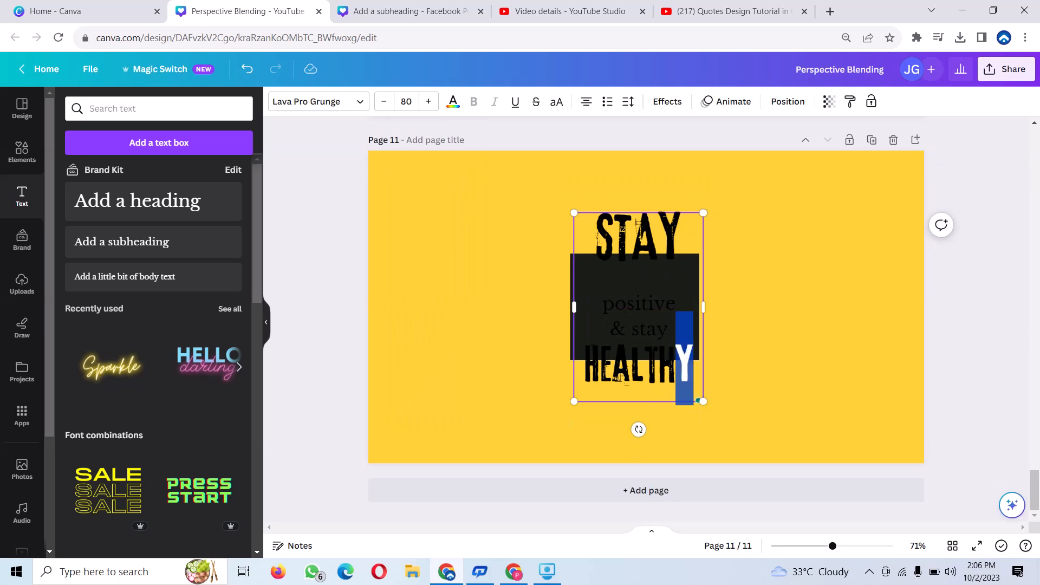
pyautogui.hotkey('shift', 'Up')
pyautogui.hotkey('shift', 'Up')
pyautogui.hotkey('shift', 'Up')
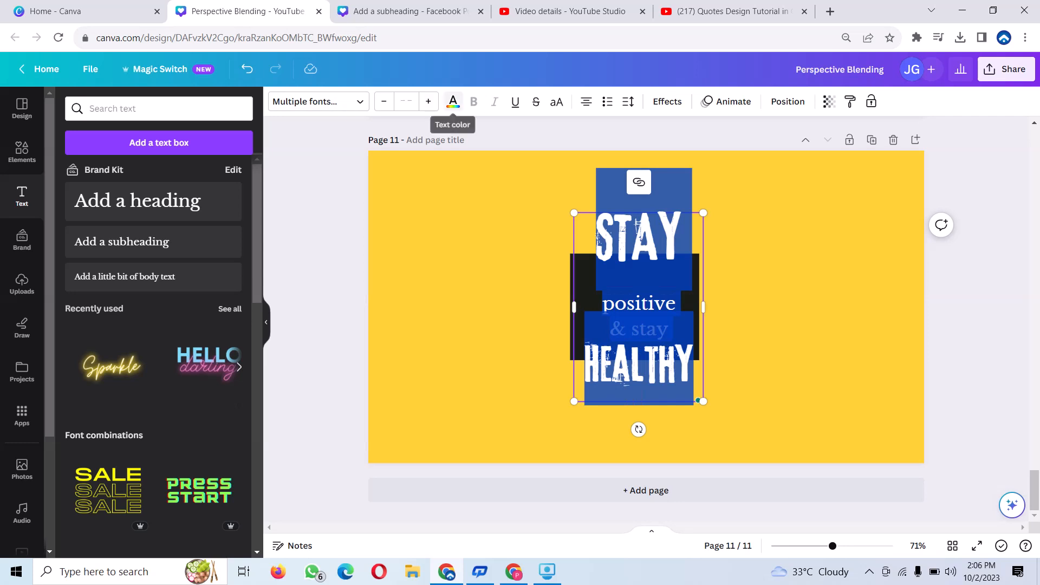
pyautogui.click(453, 101)
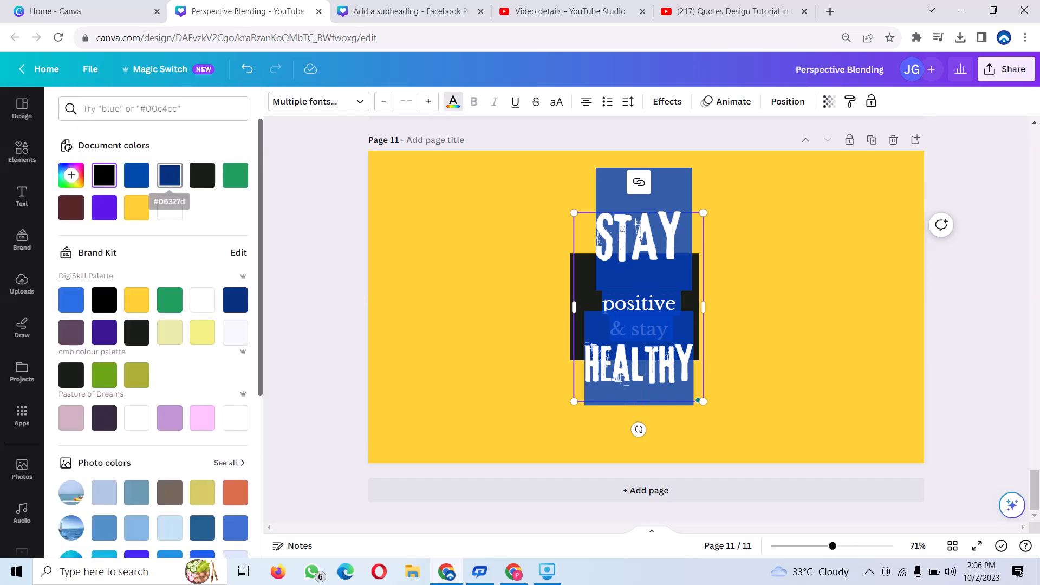
pyautogui.click(169, 208)
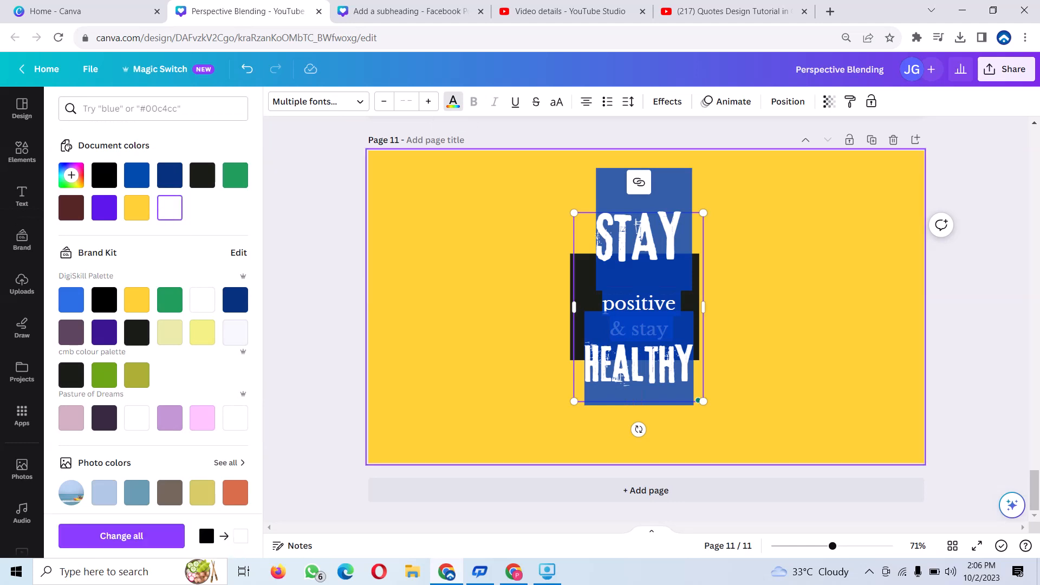
pyautogui.click(488, 255)
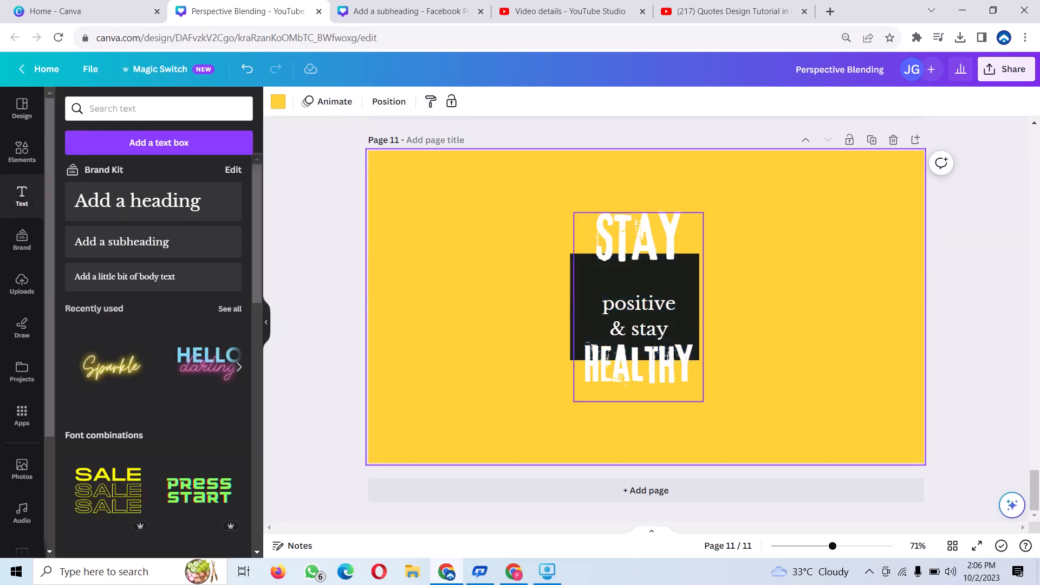
# - Set the words positive and Healthy in Breaking Rules and align the widened text box with the page's vertical middle
pyautogui.click(639, 307)
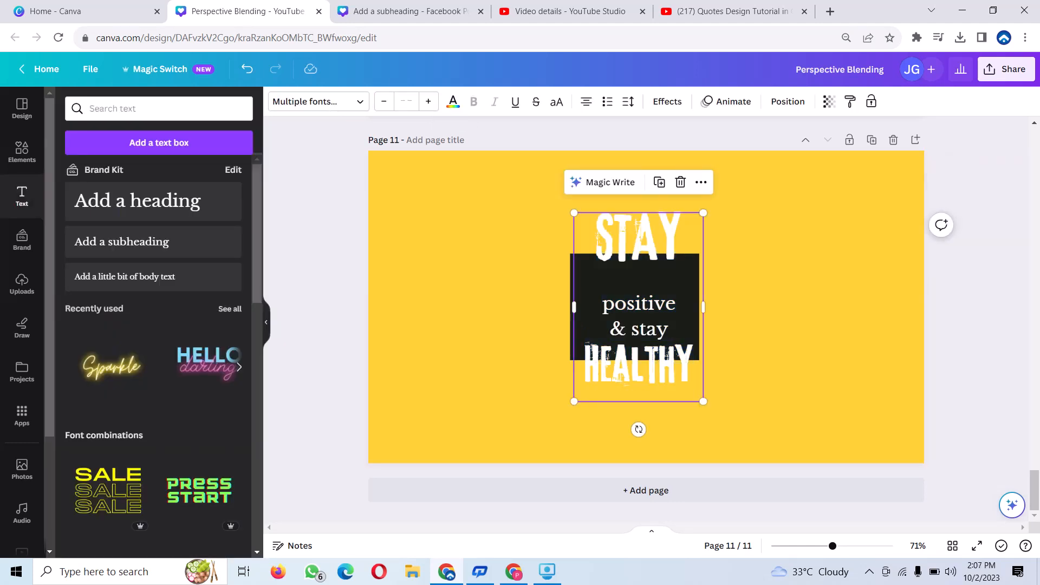
pyautogui.click(676, 304)
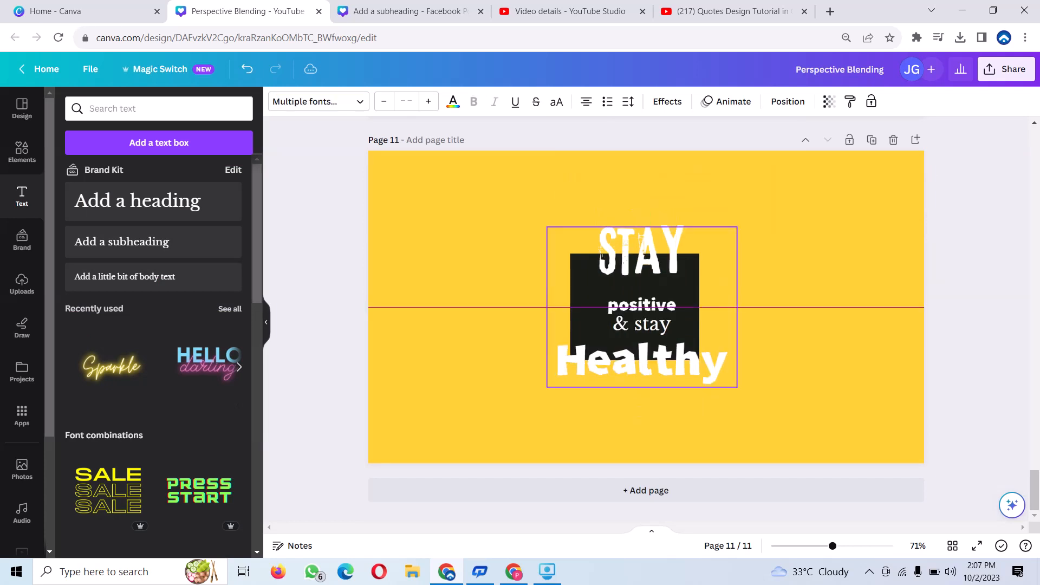
pyautogui.moveTo(642, 306); pyautogui.dragTo(642, 307)
# - Try font sizes 36, 88 and 80 on the word positive and settle on 56
pyautogui.click(675, 306)
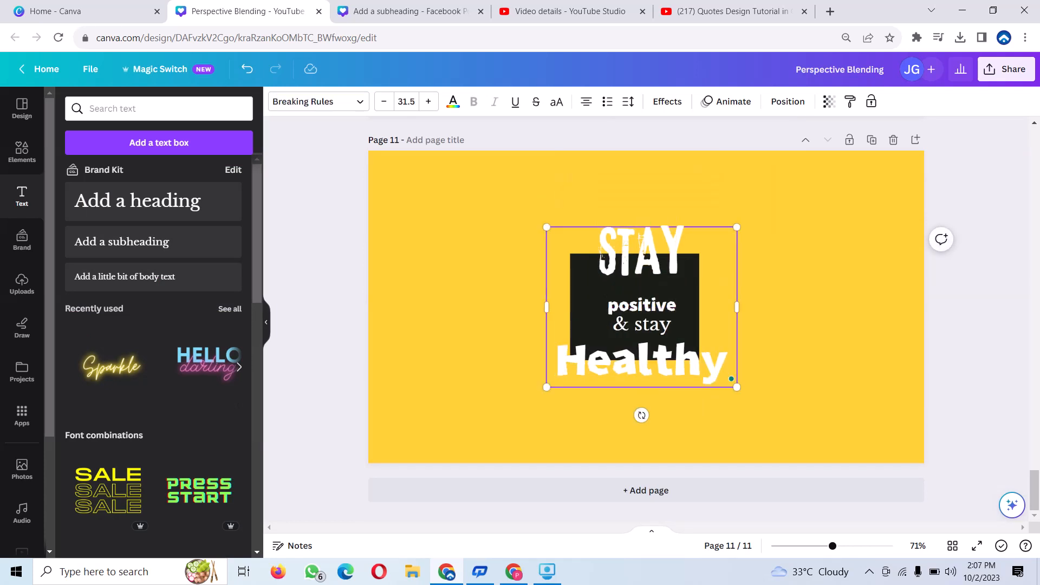
pyautogui.click(406, 102)
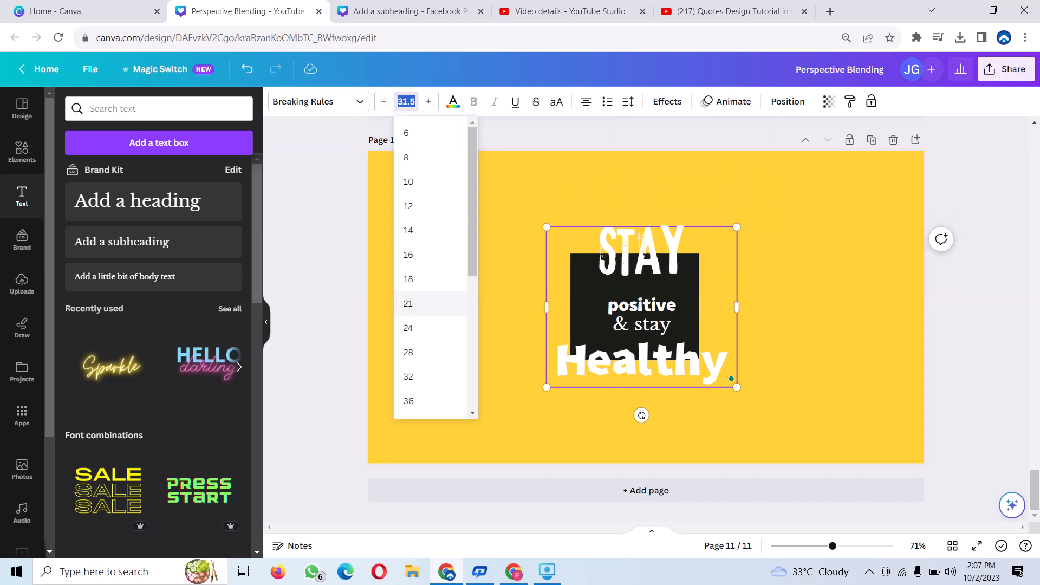
pyautogui.click(431, 401)
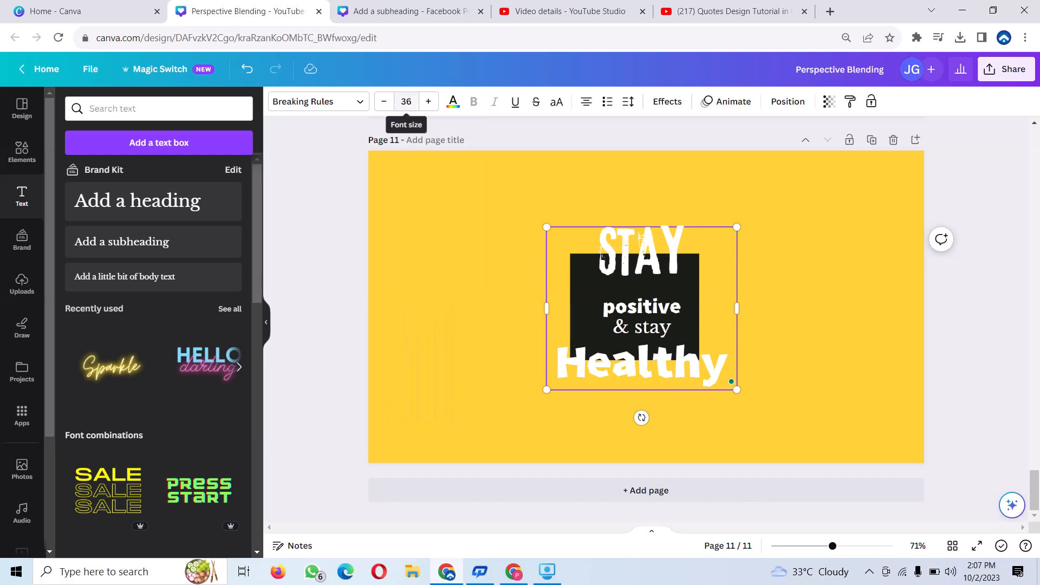
pyautogui.click(407, 101)
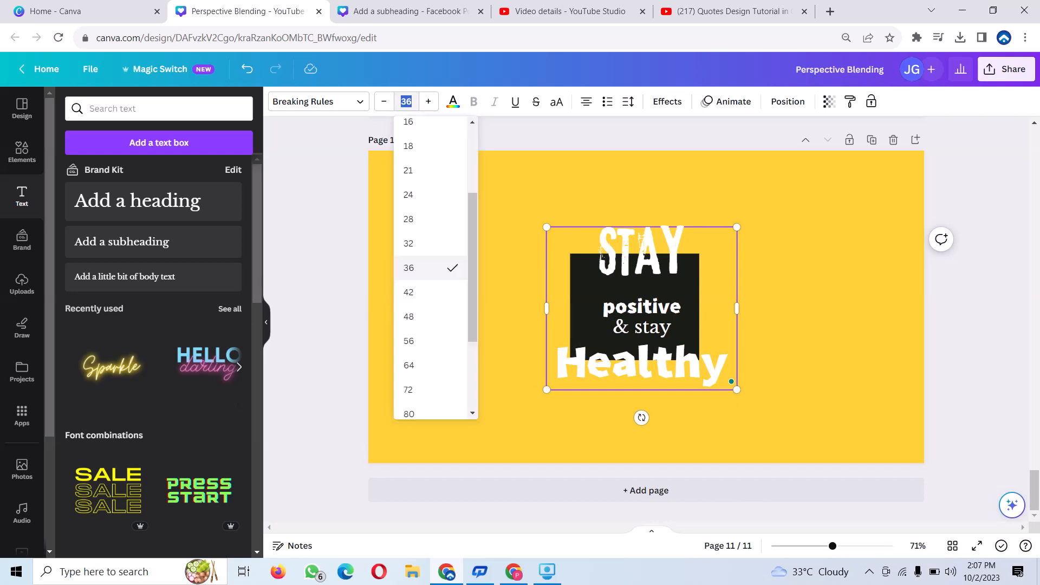
pyautogui.scroll(-2, 431, 330)
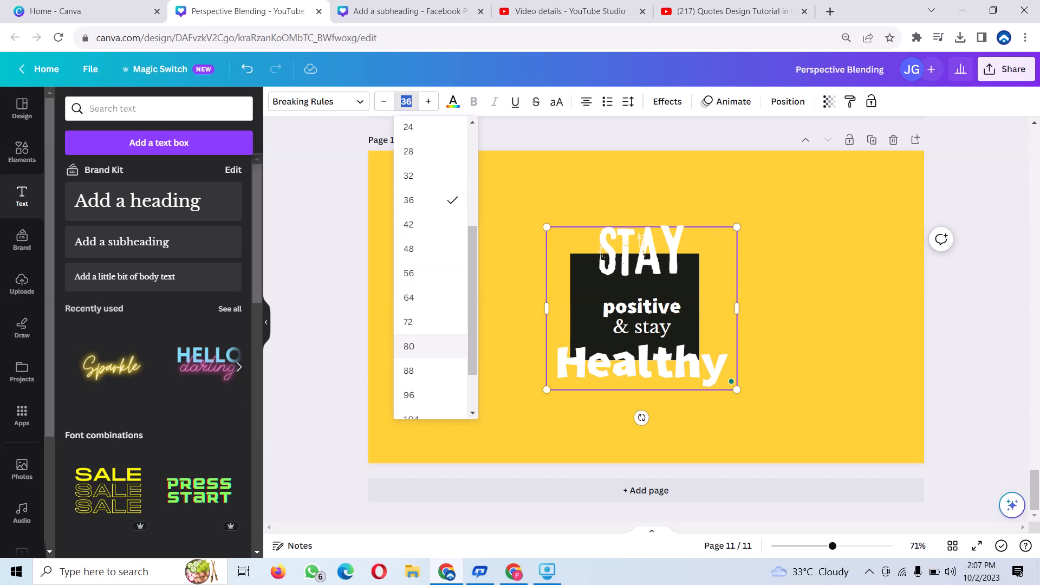
pyautogui.click(431, 370)
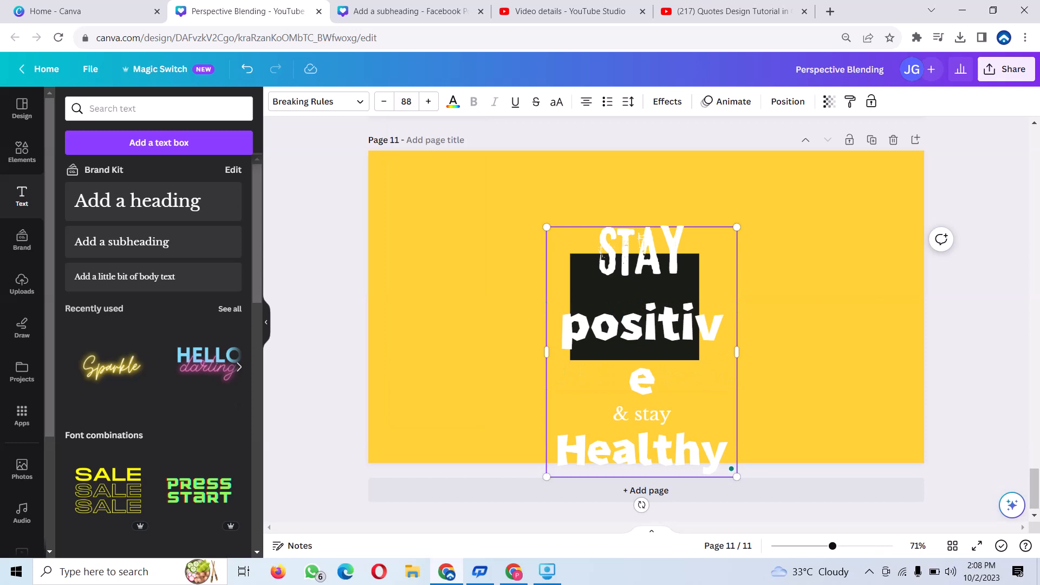
pyautogui.click(407, 101)
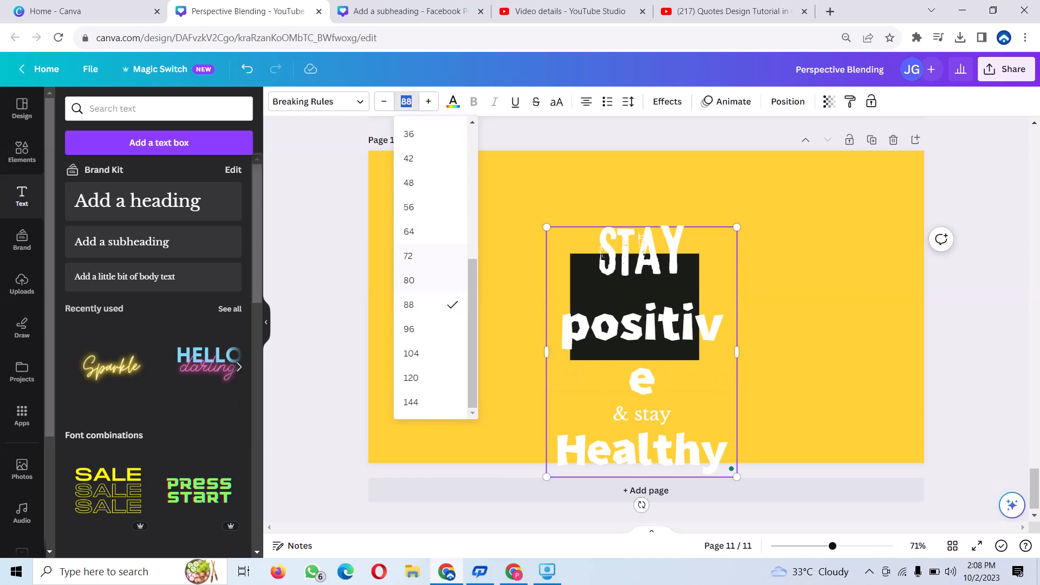
pyautogui.write('80')
pyautogui.press('Return')
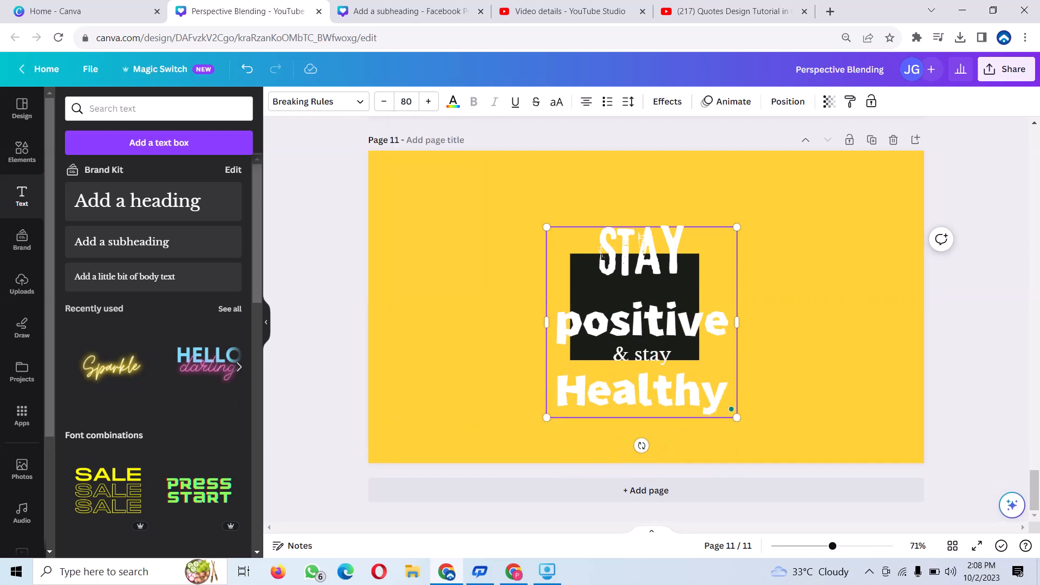
pyautogui.click(407, 101)
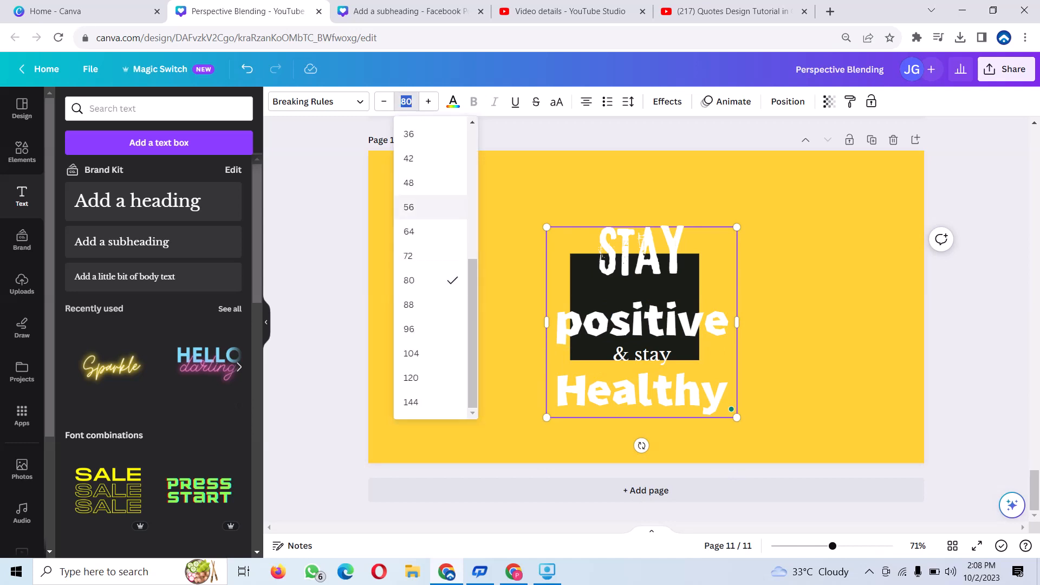
pyautogui.click(428, 207)
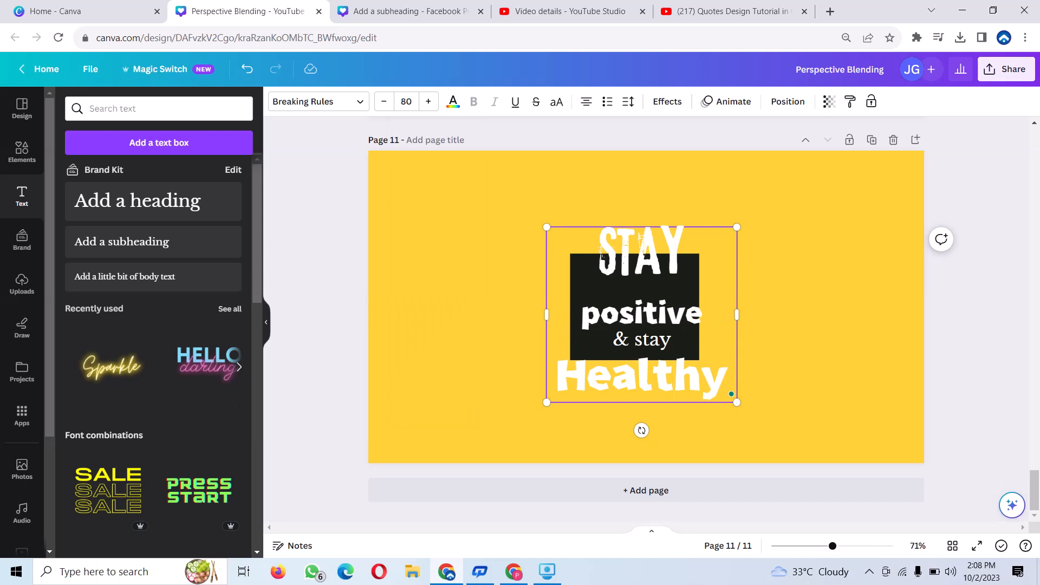
# - Slightly enlarge "& stay" and tighten the line spacing to 0.78 for the word positive and 0.6 for STAY
pyautogui.click(671, 340)
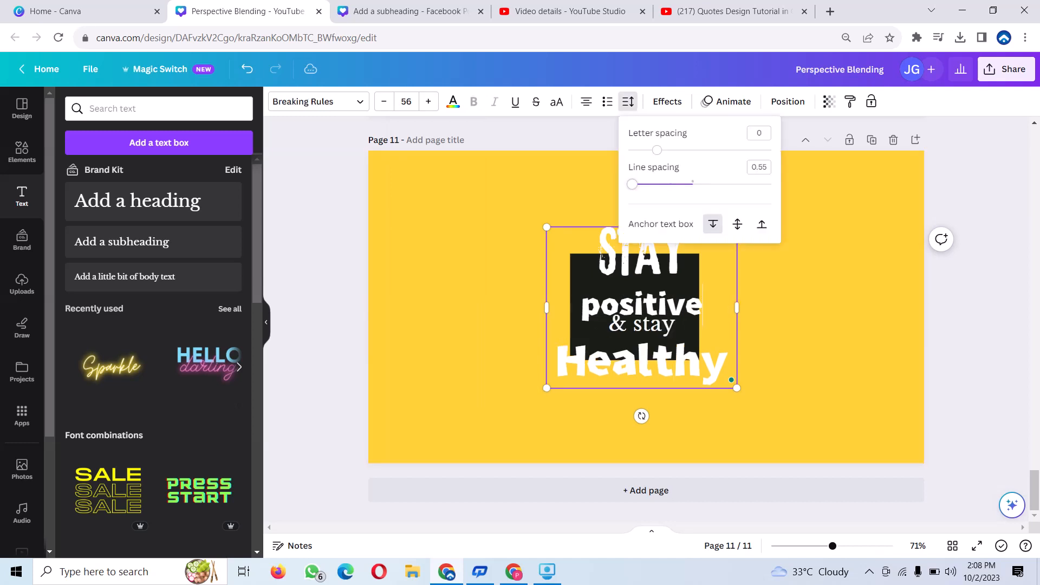
pyautogui.moveTo(632, 184); pyautogui.dragTo(648, 184)
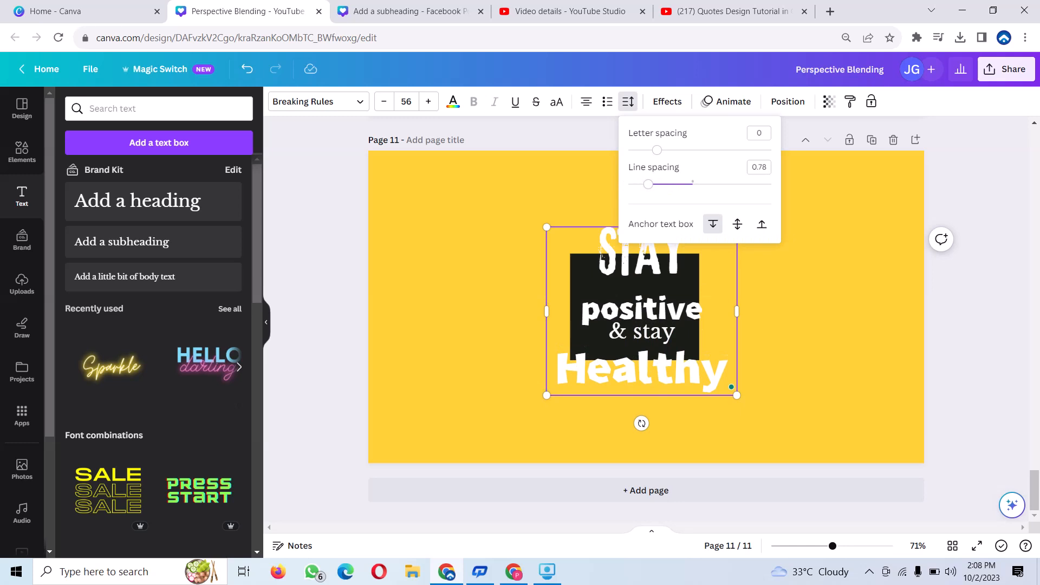
pyautogui.click(684, 267)
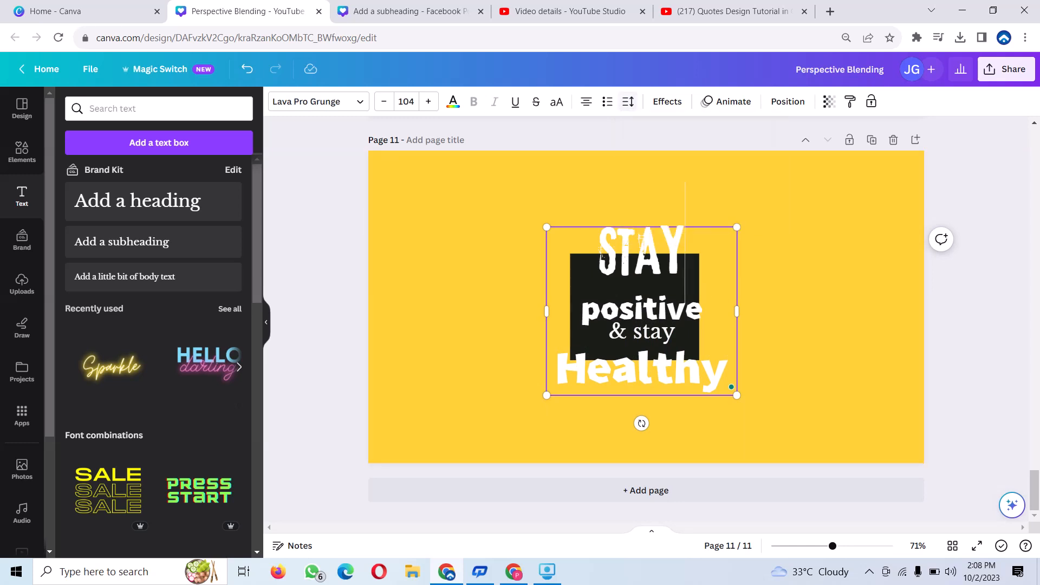
pyautogui.click(628, 102)
pyautogui.moveTo(671, 184); pyautogui.dragTo(635, 184)
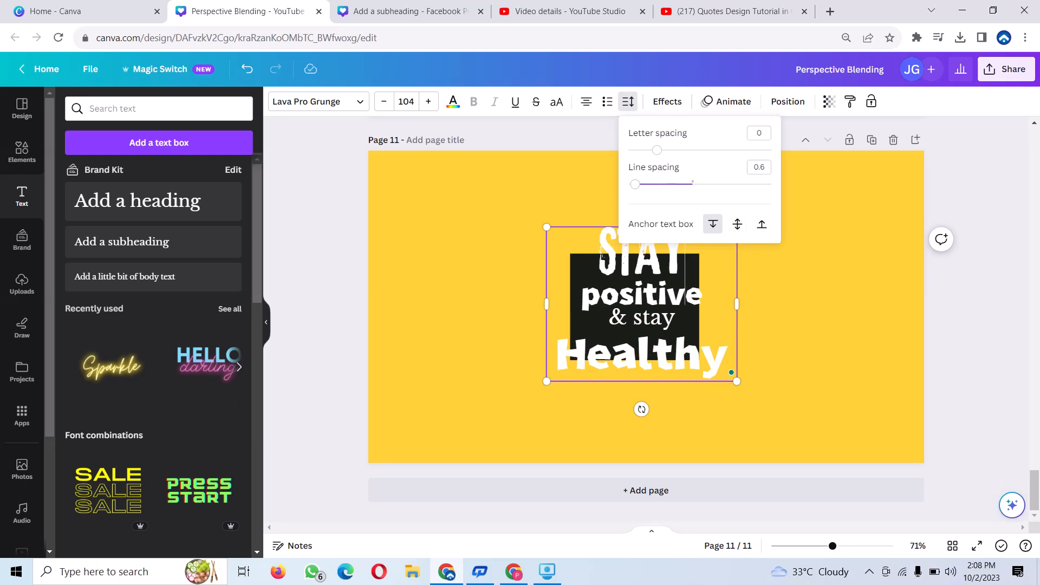
# - Nudge the quote text box slightly left and down over the dark rectangle
pyautogui.click(504, 228)
pyautogui.click(642, 304)
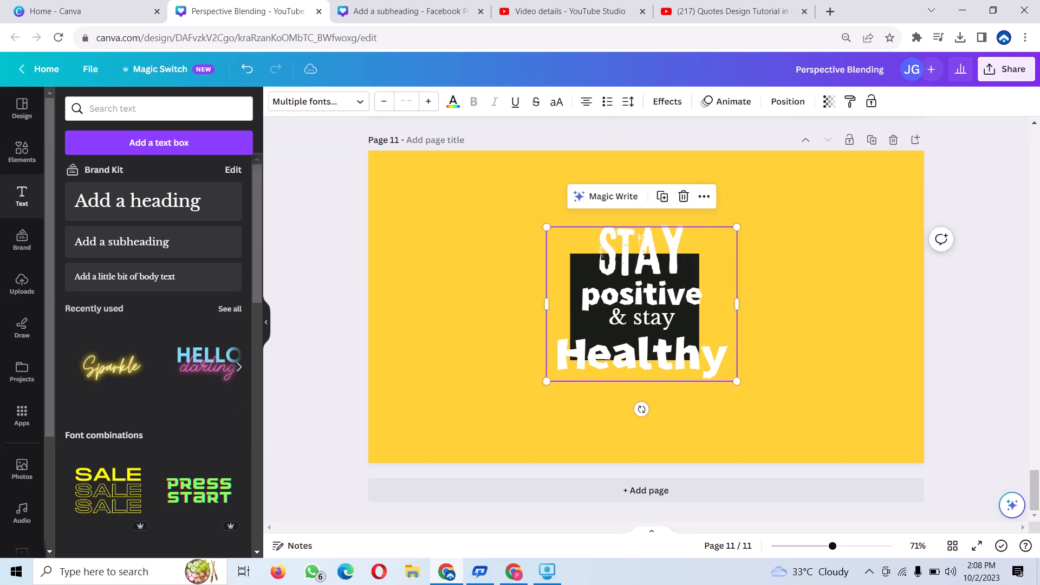
pyautogui.moveTo(641, 304); pyautogui.dragTo(639, 307)
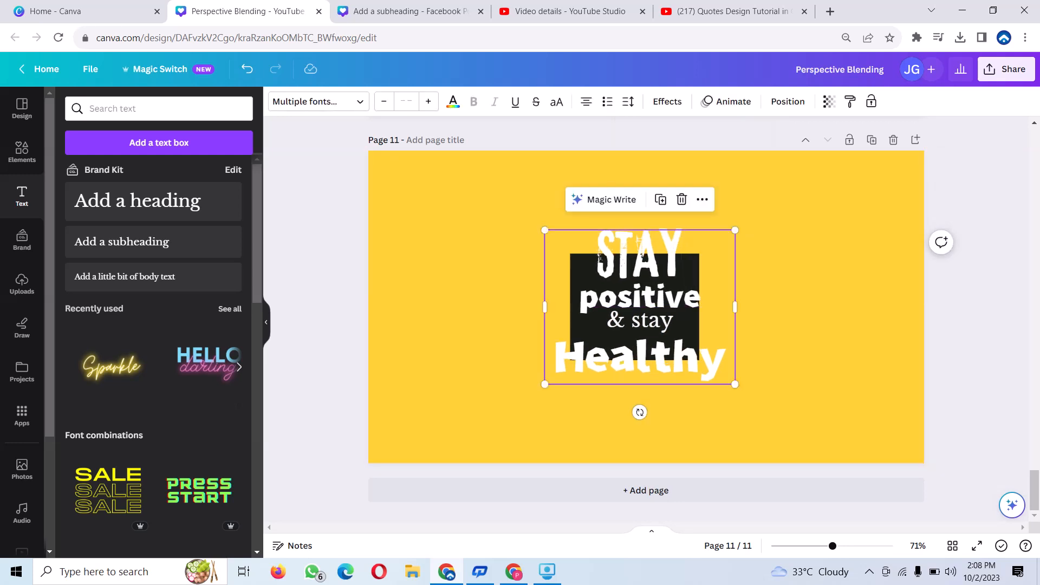
# - Search the fonts for lava and set the word Healthy in Lava Pro Grunge
pyautogui.click(699, 350)
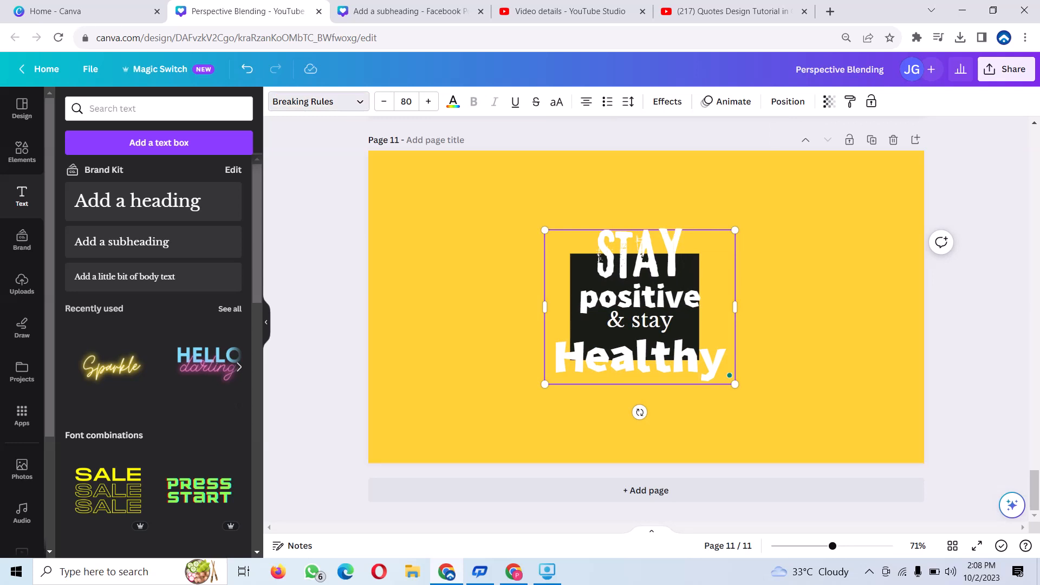
pyautogui.click(319, 102)
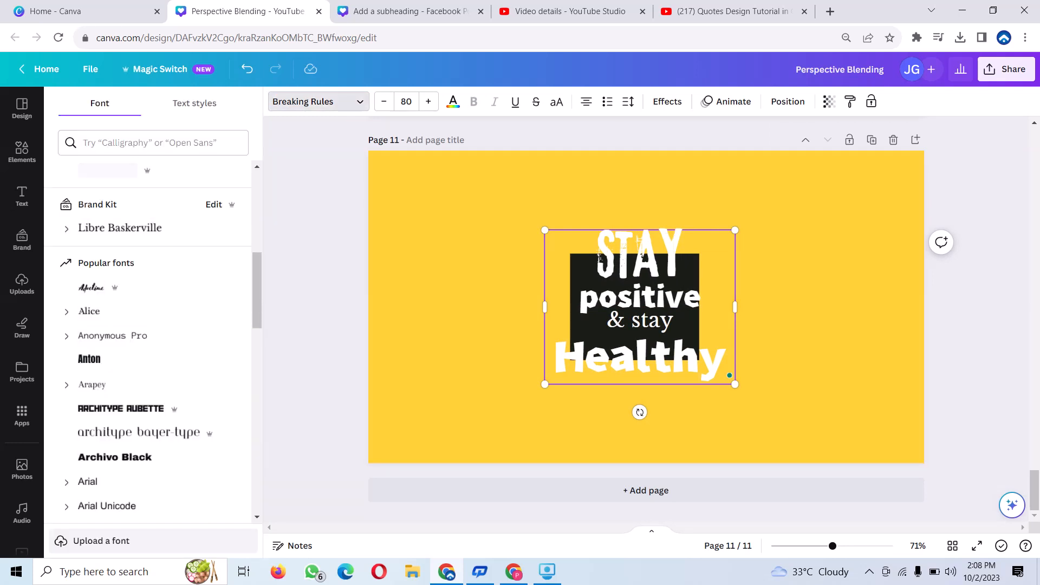
pyautogui.click(153, 143)
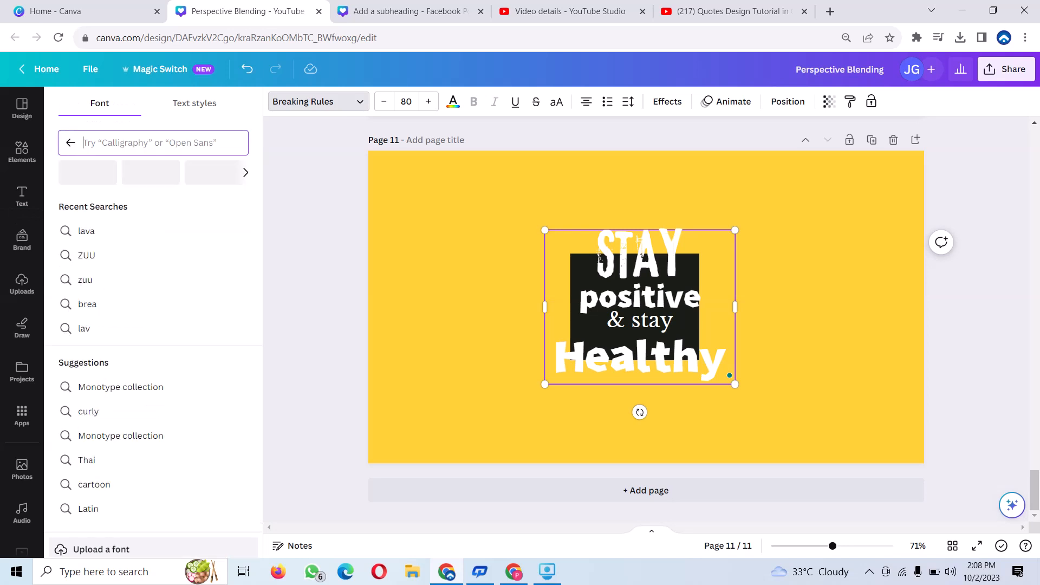
pyautogui.write('lav')
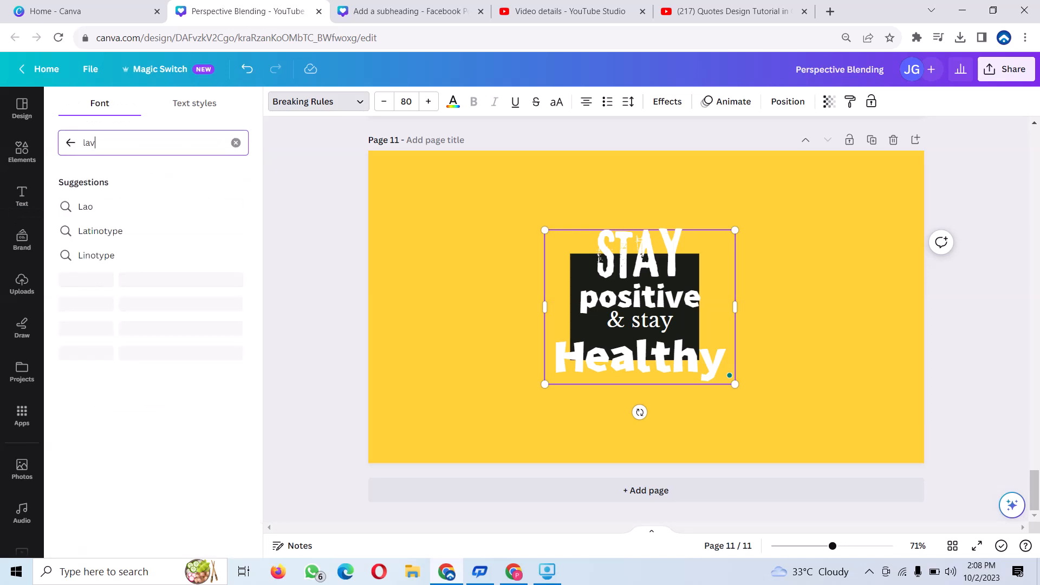
pyautogui.write('a')
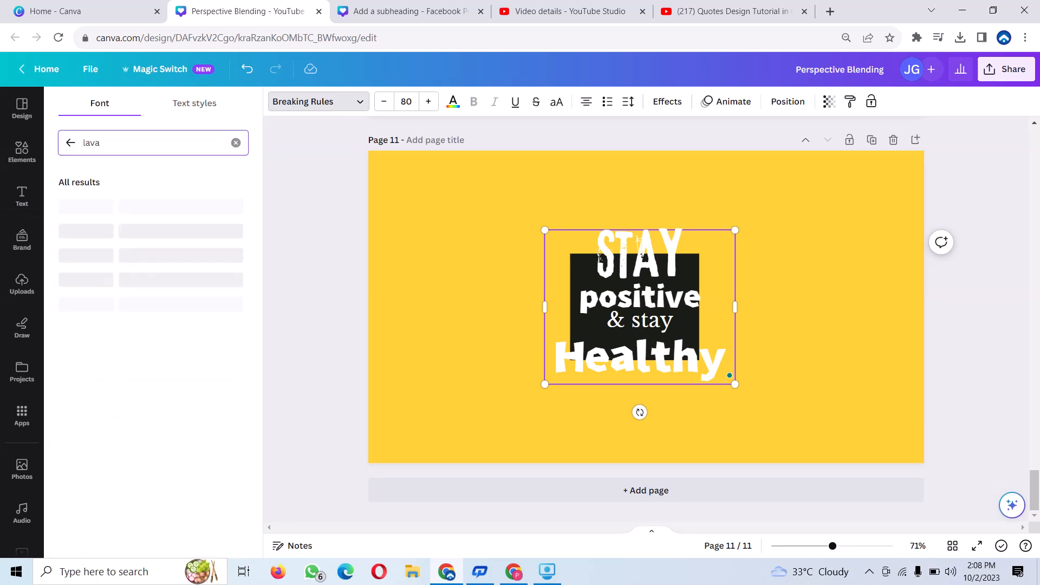
pyautogui.click(100, 206)
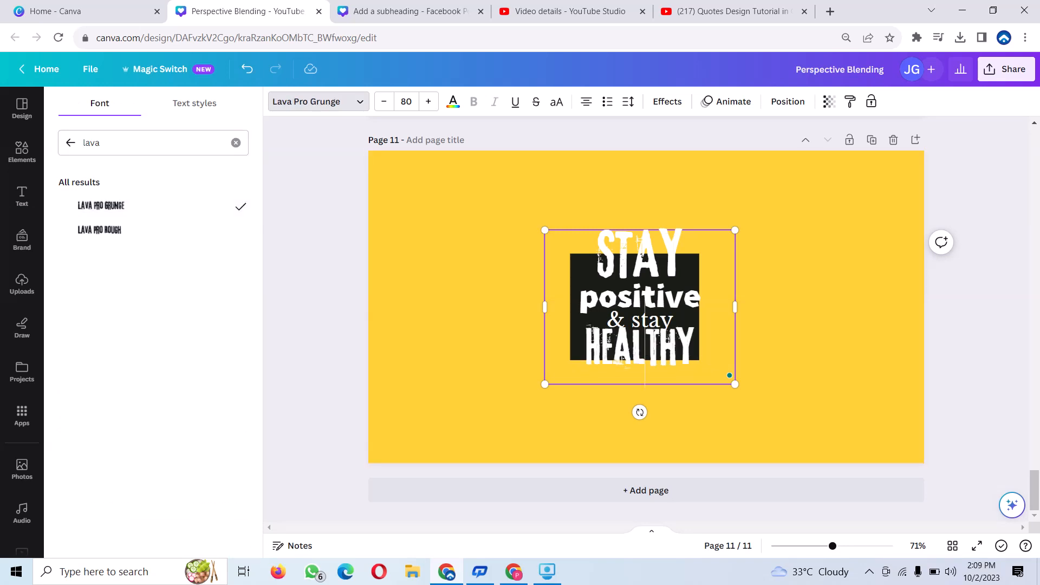
# - Enlarge the word Healthy to font size 108 and set its line spacing to 1.4
pyautogui.click(428, 102)
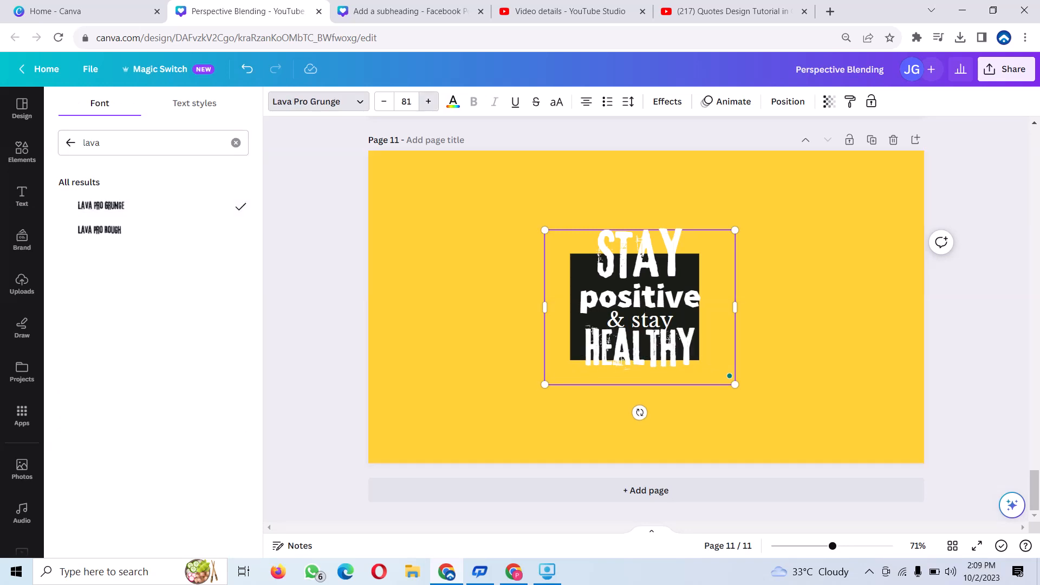
pyautogui.click(429, 102)
pyautogui.click(429, 102)
pyautogui.click(428, 102)
pyautogui.click(428, 102)
pyautogui.click(429, 102)
pyautogui.click(429, 102)
pyautogui.click(429, 102)
pyautogui.click(428, 102)
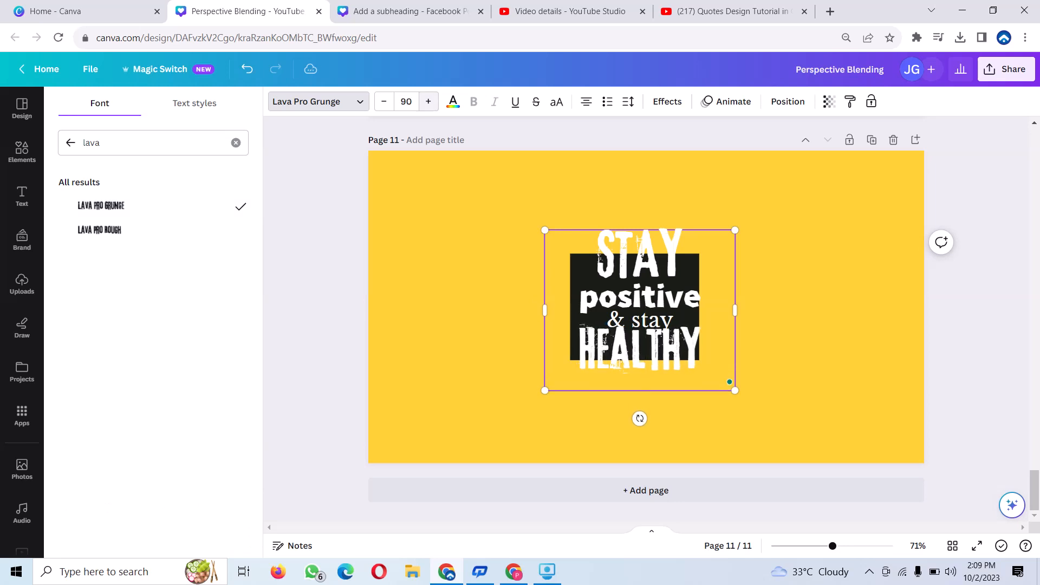
pyautogui.click(429, 102)
pyautogui.click(429, 102)
pyautogui.doubleClick(429, 102)
pyautogui.doubleClick(429, 102)
pyautogui.doubleClick(429, 102)
pyautogui.doubleClick(429, 102)
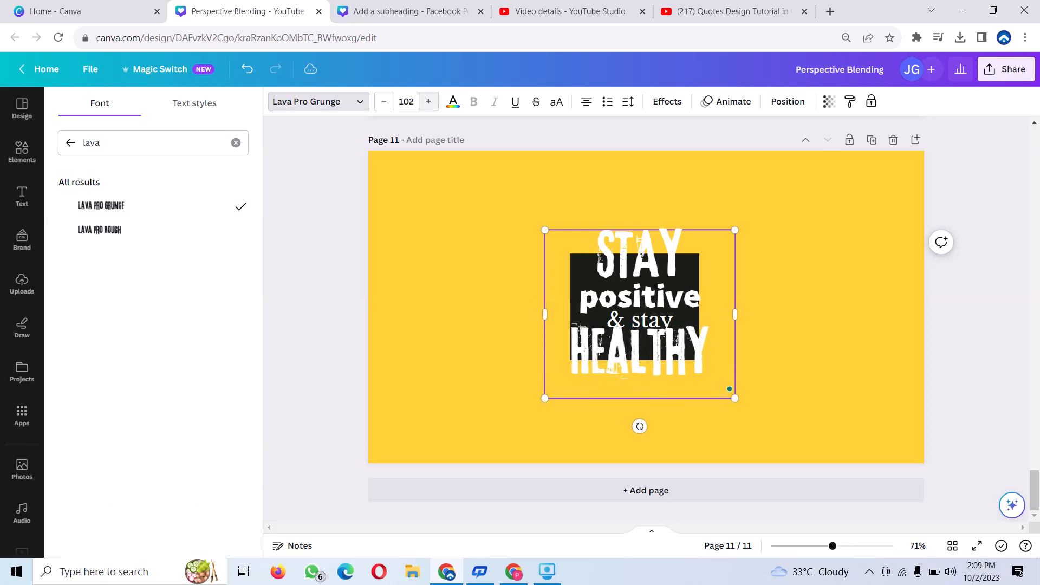
pyautogui.click(429, 102)
pyautogui.click(429, 102)
pyautogui.click(429, 102)
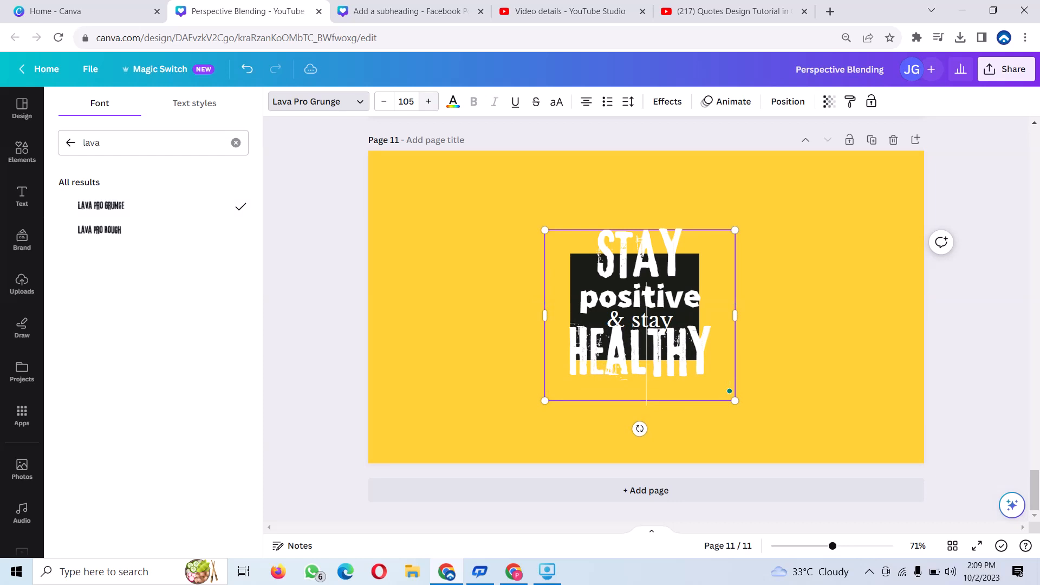
pyautogui.click(428, 102)
pyautogui.click(429, 102)
pyautogui.click(429, 101)
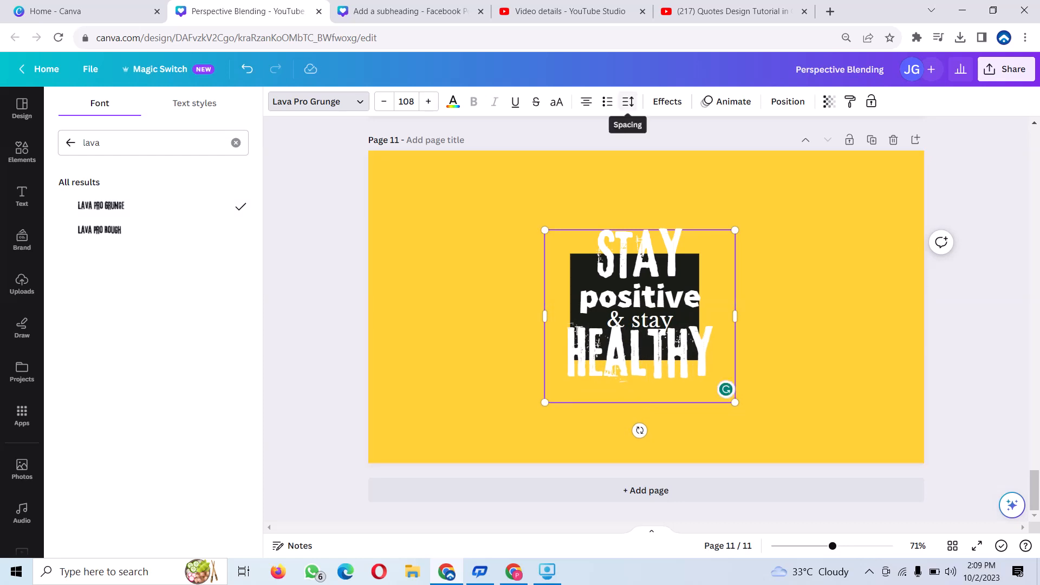
pyautogui.click(628, 102)
pyautogui.moveTo(670, 184); pyautogui.dragTo(693, 184)
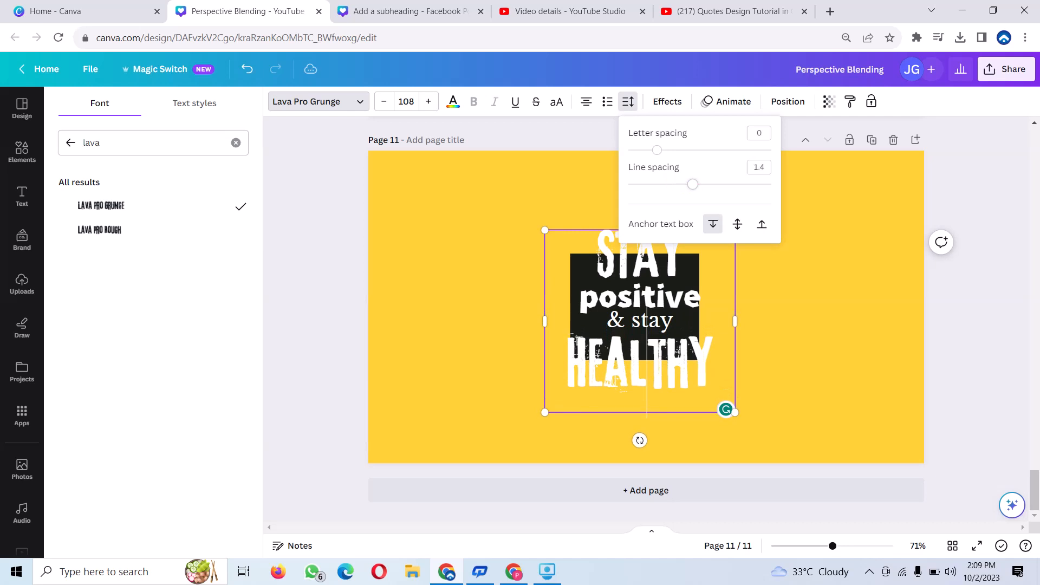